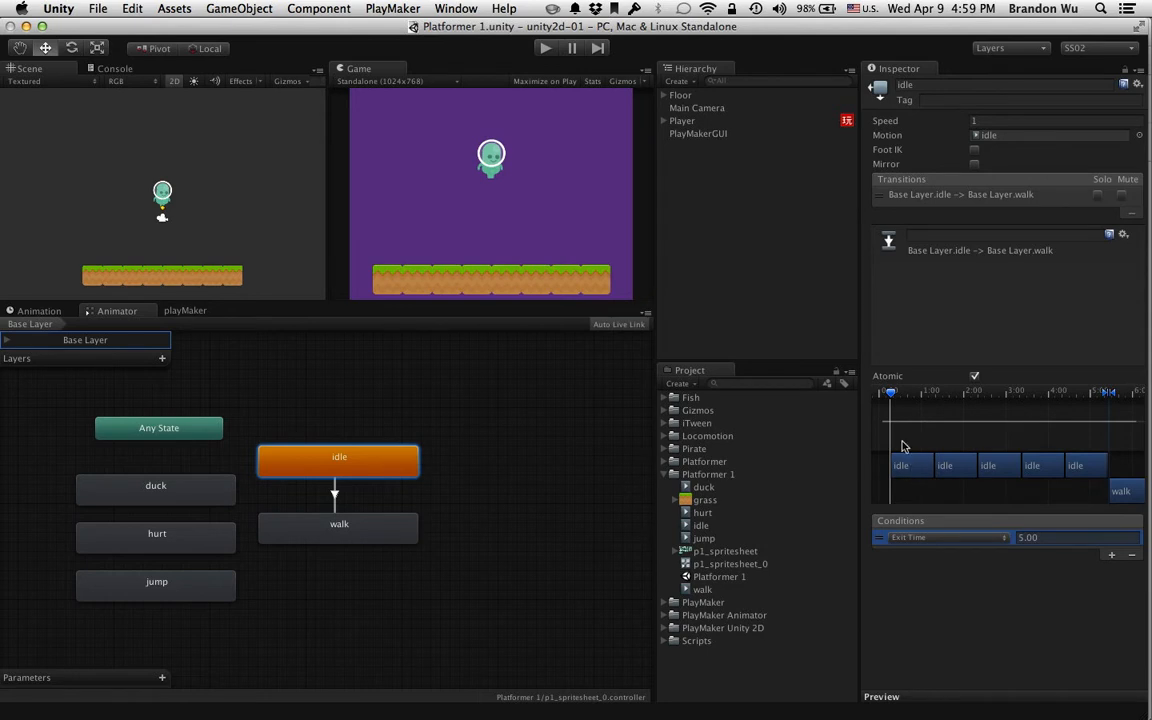
- Set the exit time of the idle-to-walk transition to 1
left_click(920, 393)
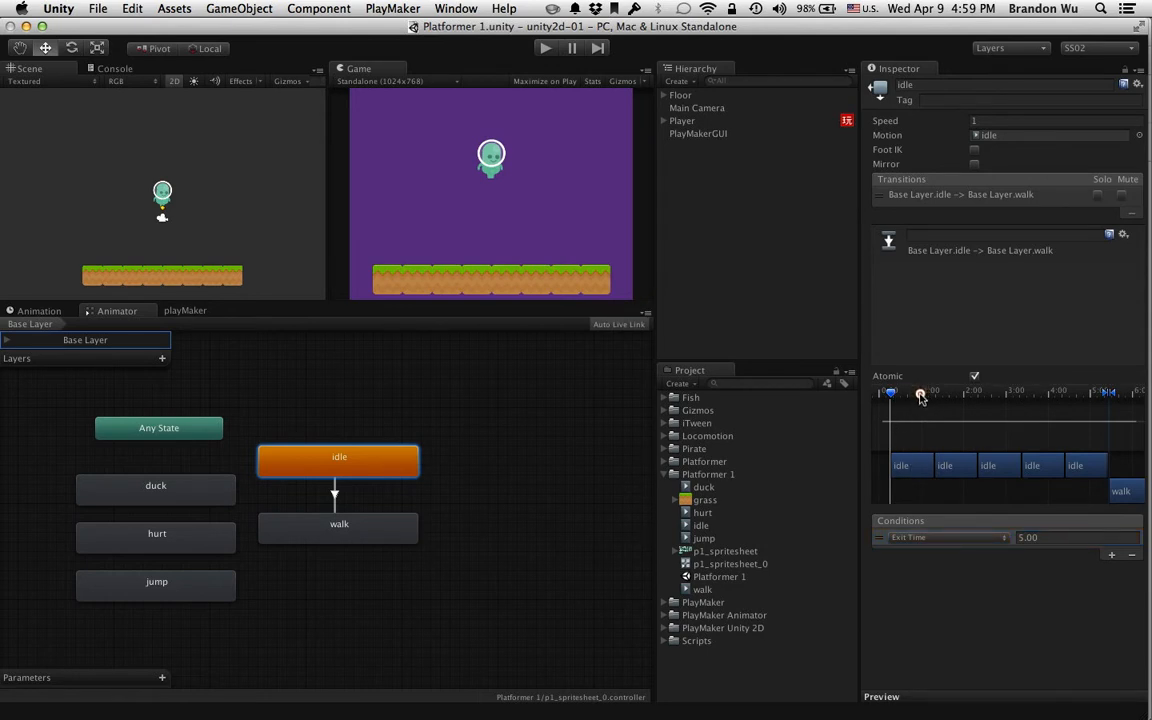
left_click(1054, 538)
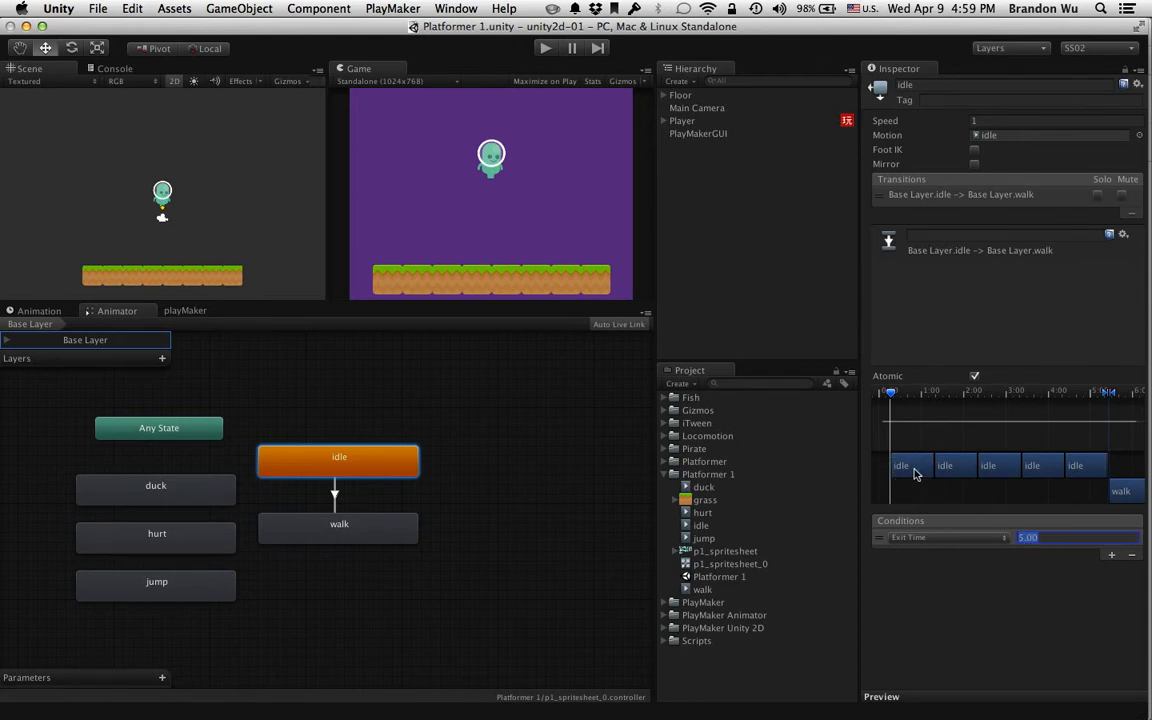
left_click(1054, 535)
key("BackSpace")
key("BackSpace")
key("BackSpace")
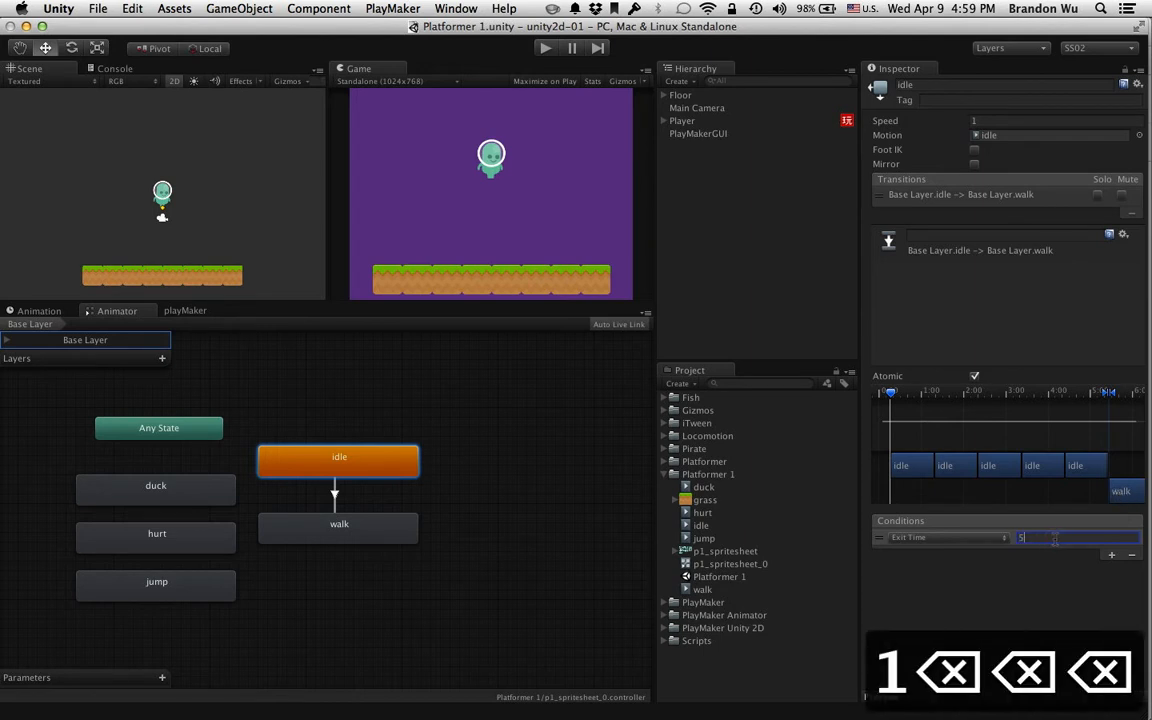
type("1")
key("Return")
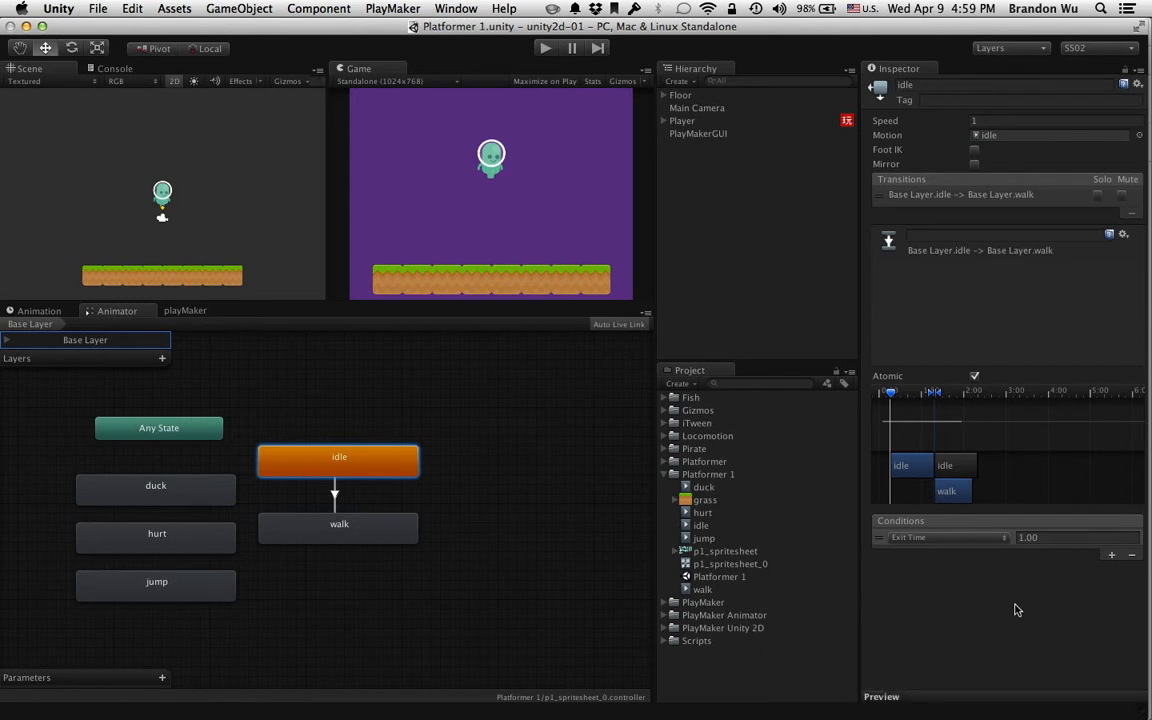
- Try an exit time of 0.5 on the idle-to-walk transition and inspect the clip overlap in its timeline
double_click(1028, 537)
type(".5")
key("Return")
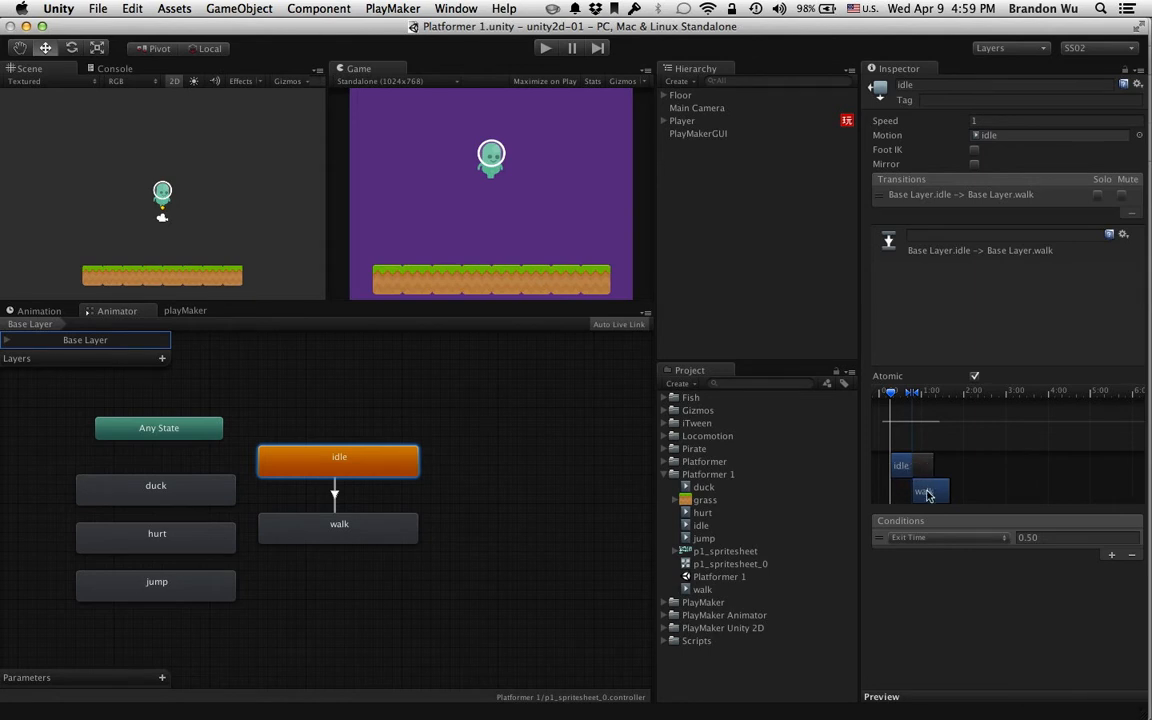
left_click_drag(928, 495, 921, 466)
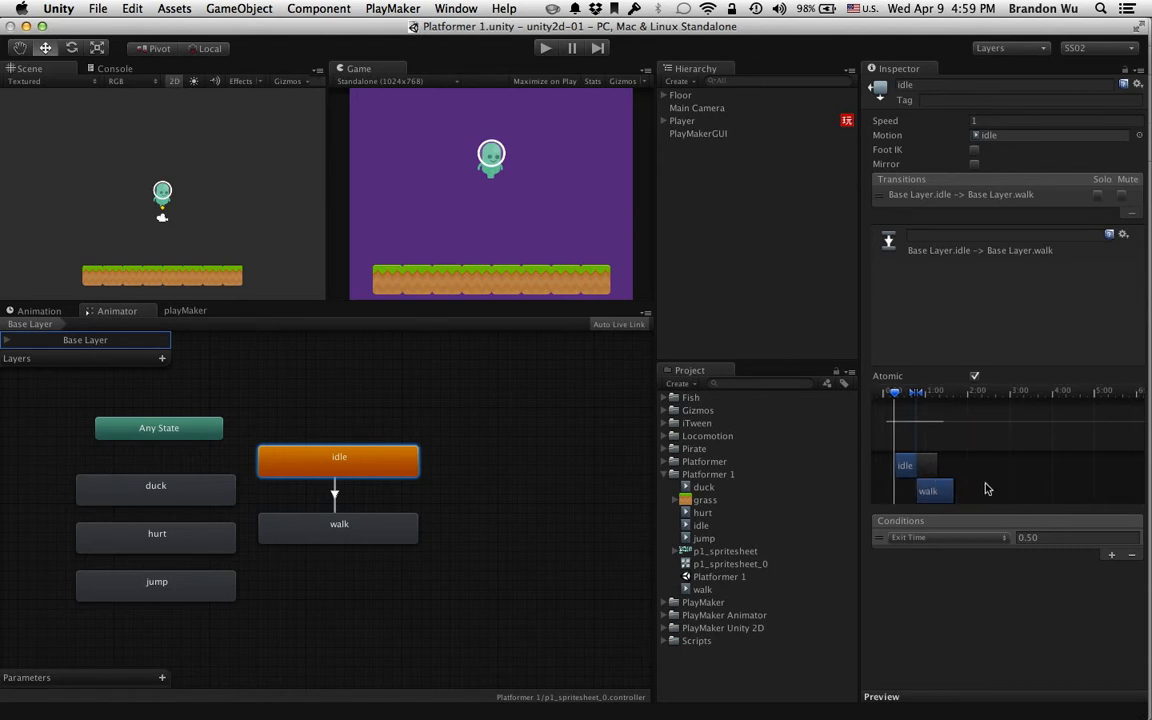
- Restore the idle-to-walk transition's exit time to 1
left_click(1050, 538)
type("1")
key("Return")
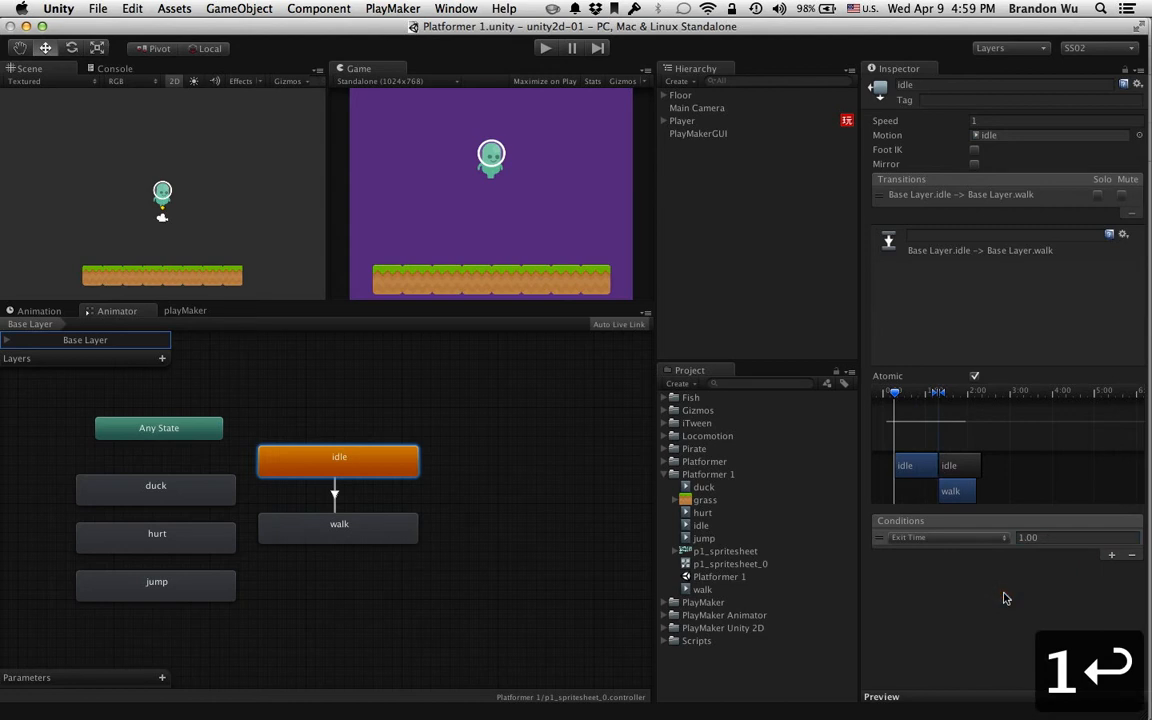
left_click(880, 540)
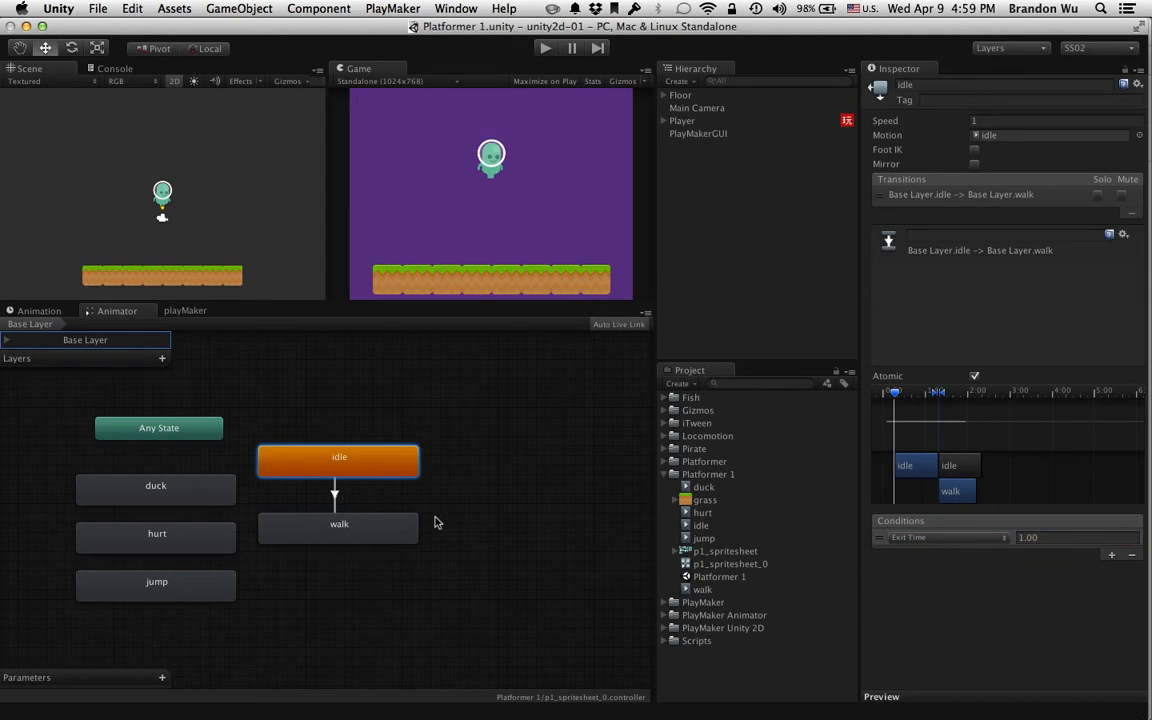
- Examine the walk and idle states, and the condition of the idle state's transition to walk
left_click(391, 520)
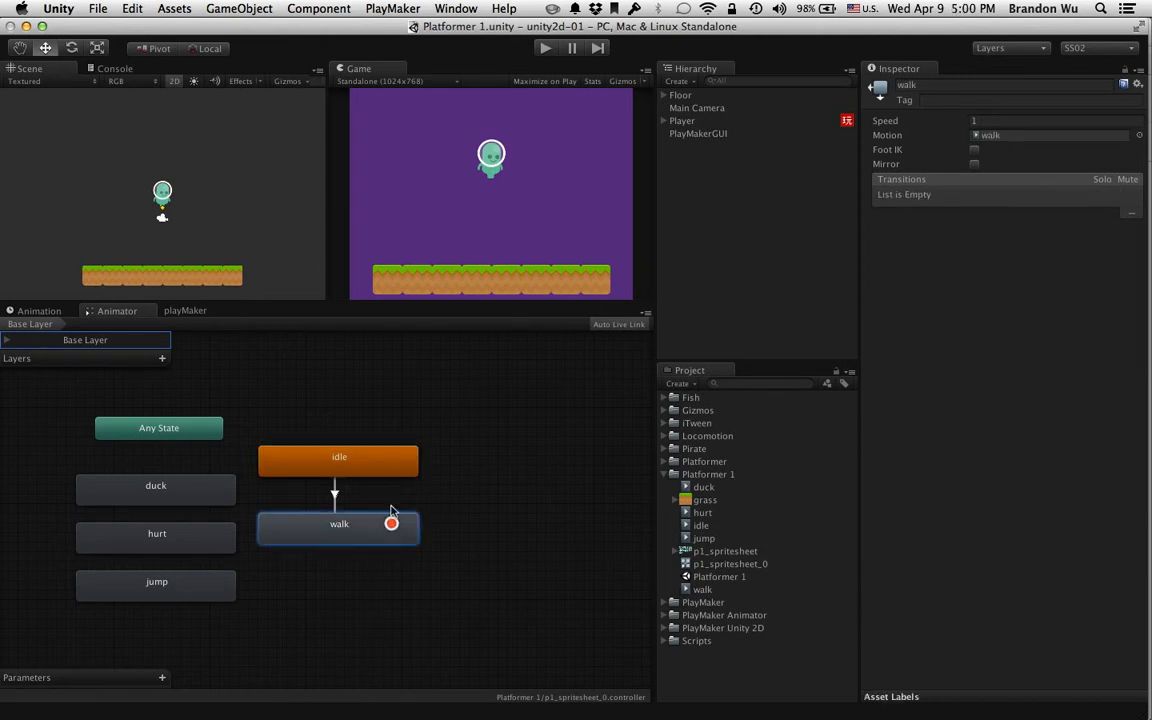
left_click(391, 468)
left_click(391, 527)
left_click(384, 469)
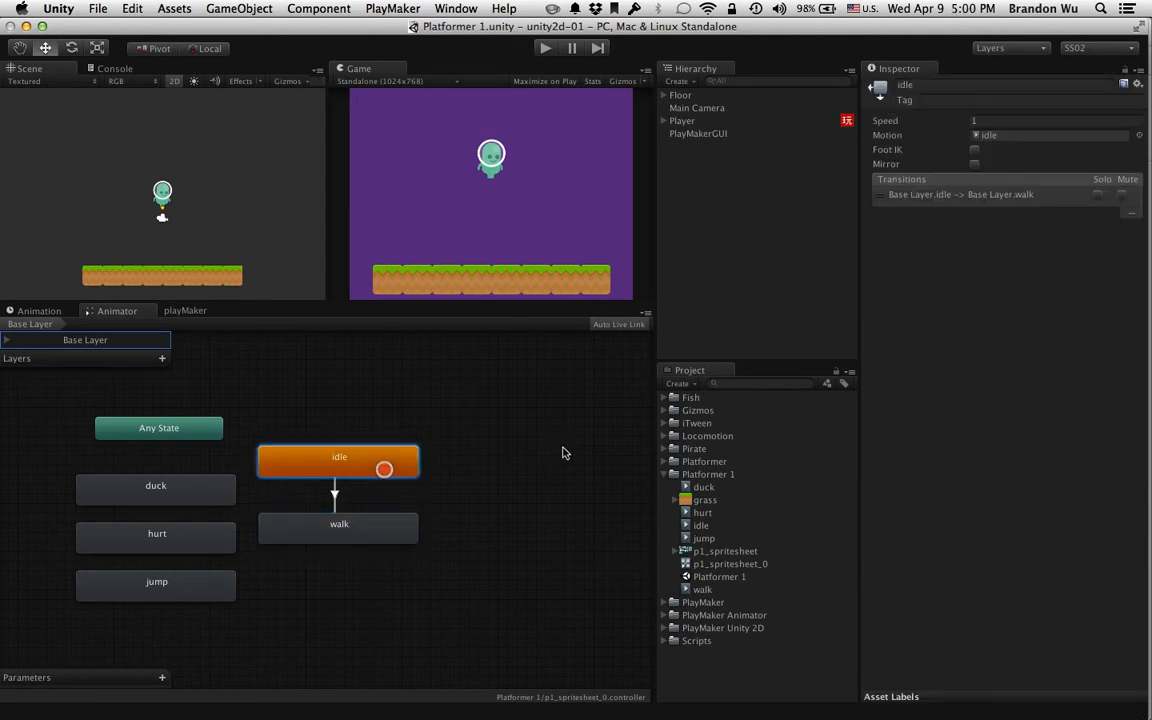
left_click(899, 197)
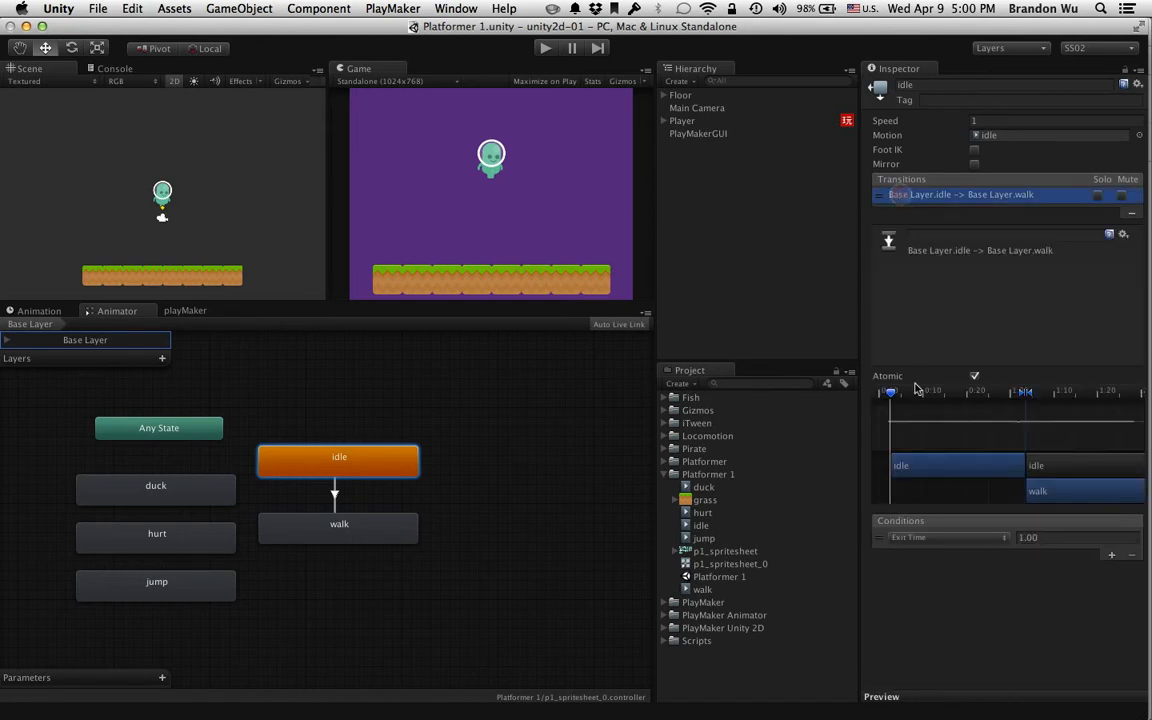
left_click(910, 539)
left_click(915, 544)
left_click(918, 544)
left_click(937, 541)
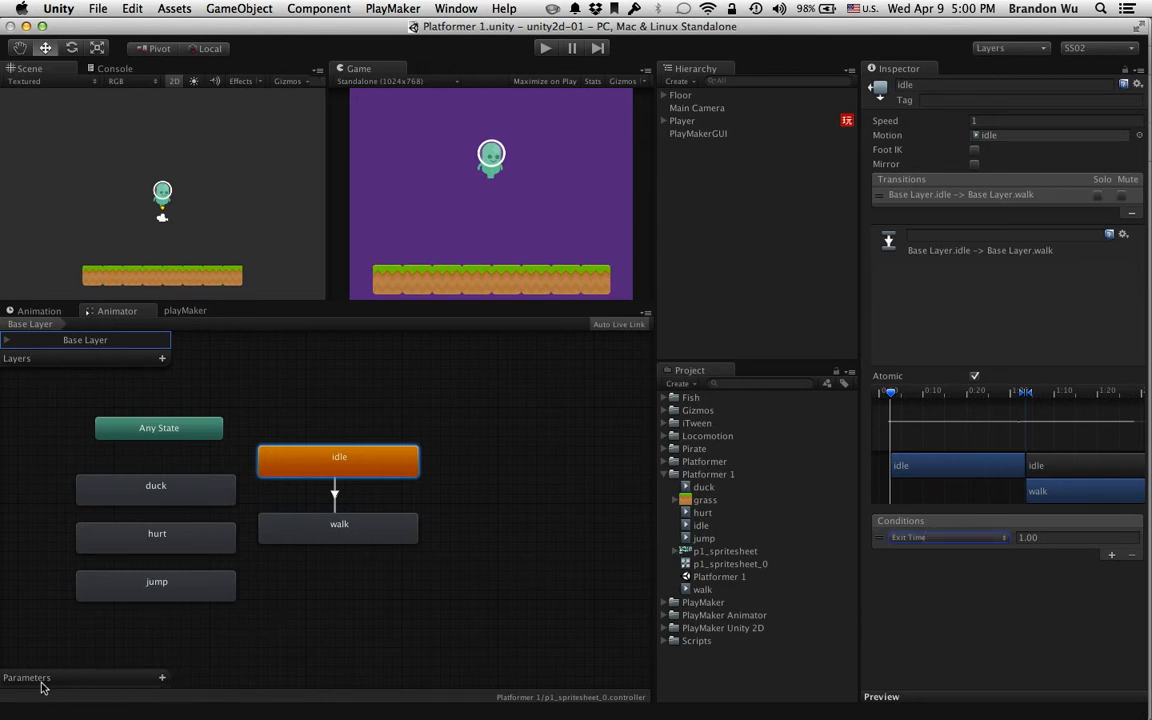
- Look over the available animator parameter types and the condition choices of the idle-to-walk transition
left_click(162, 677)
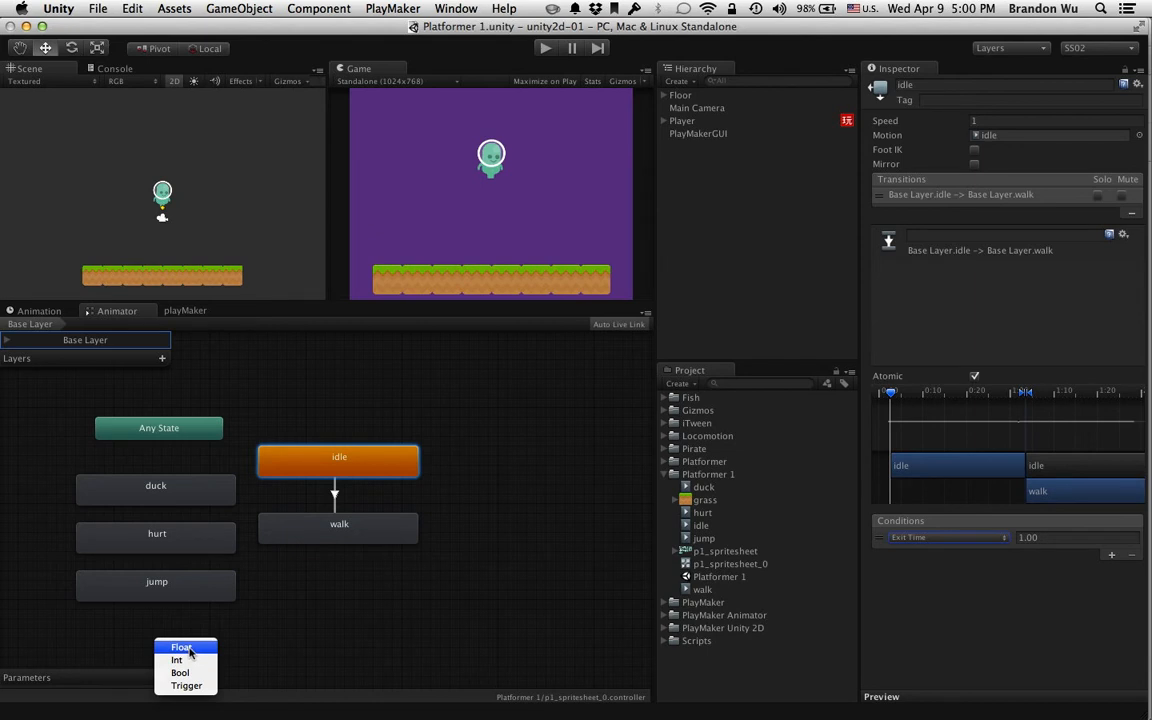
left_click(308, 606)
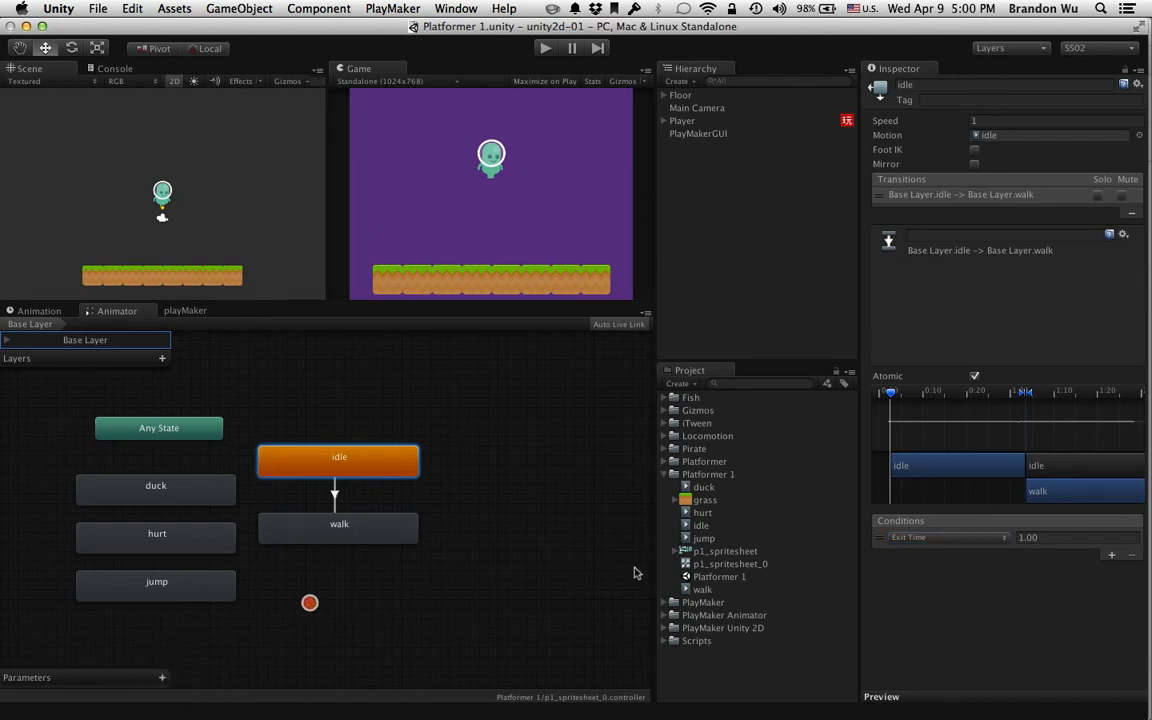
left_click(933, 539)
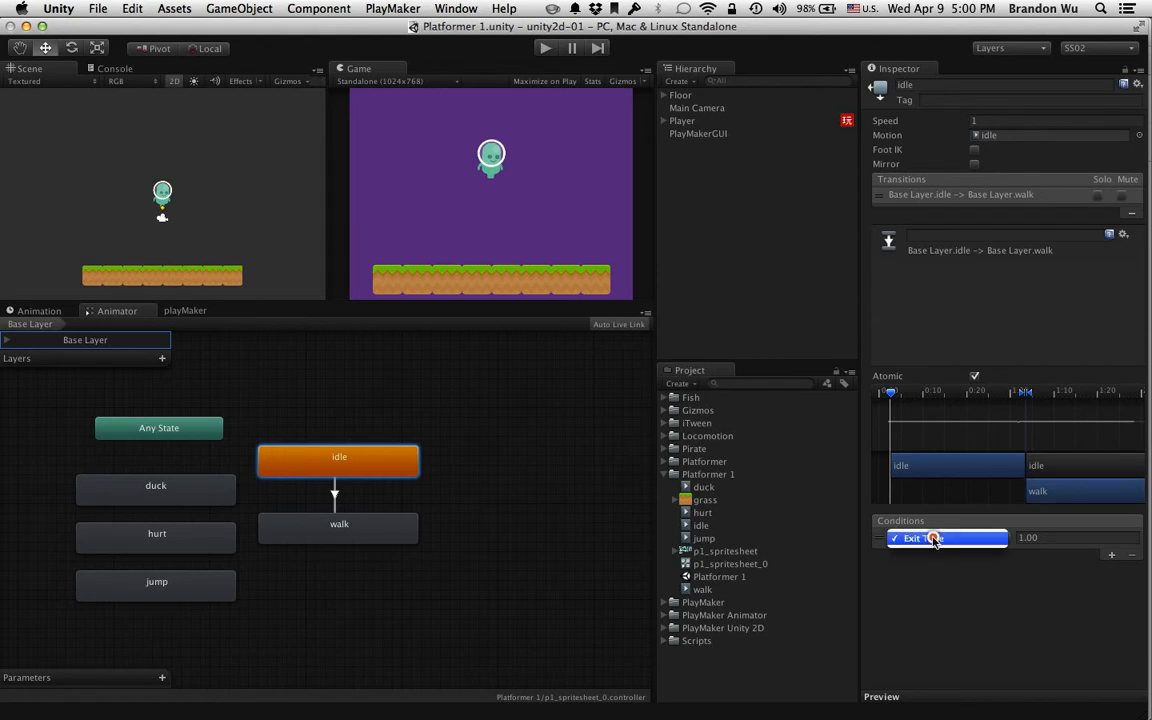
left_click(935, 540)
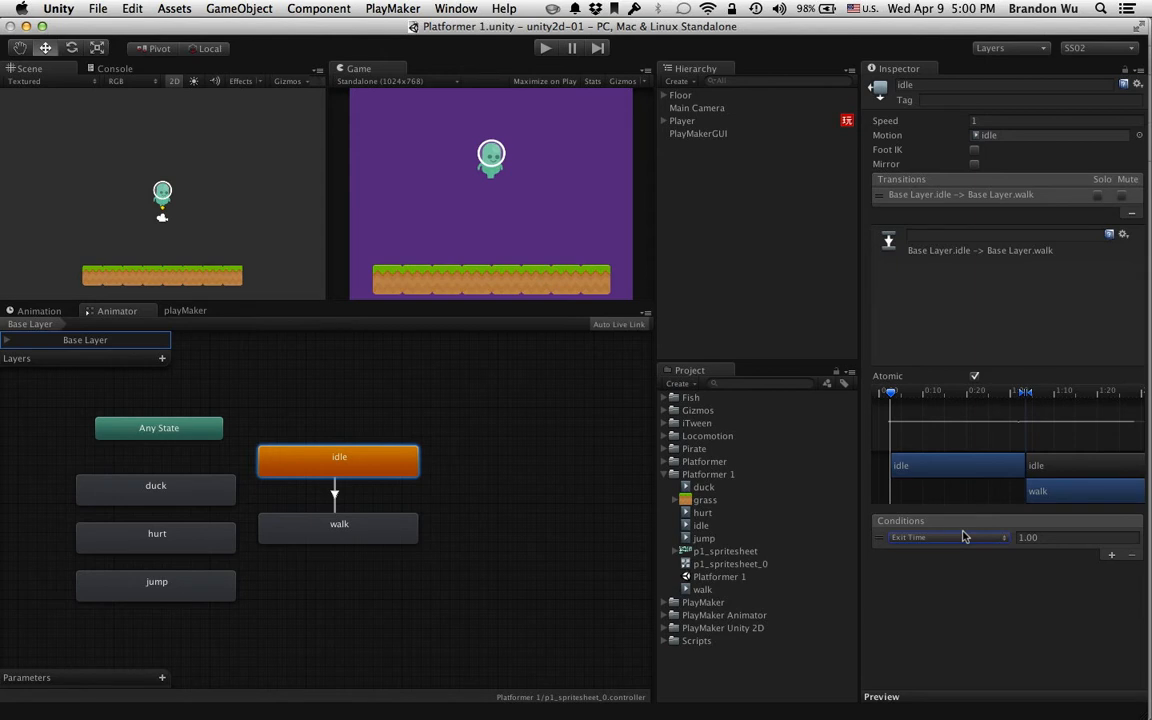
- Rearrange the idle and walk states in the animator graph, keeping idle above walk with a slightly wider gap between them
left_click(344, 535)
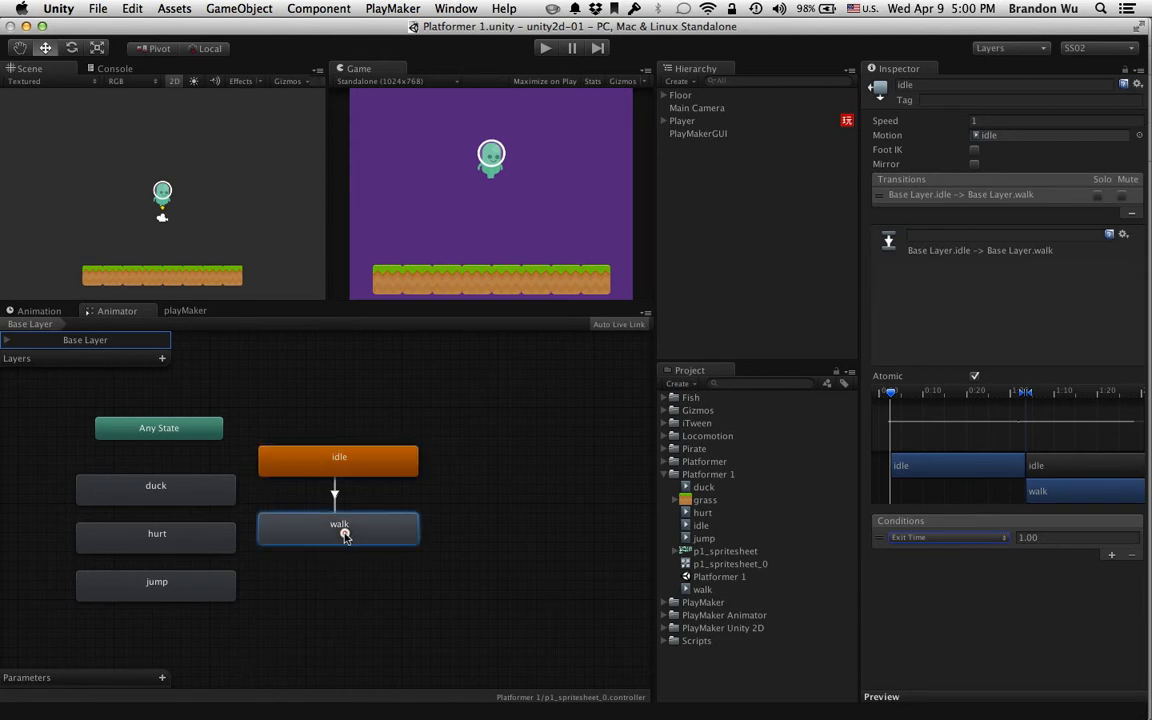
left_click(357, 466)
left_click(357, 532)
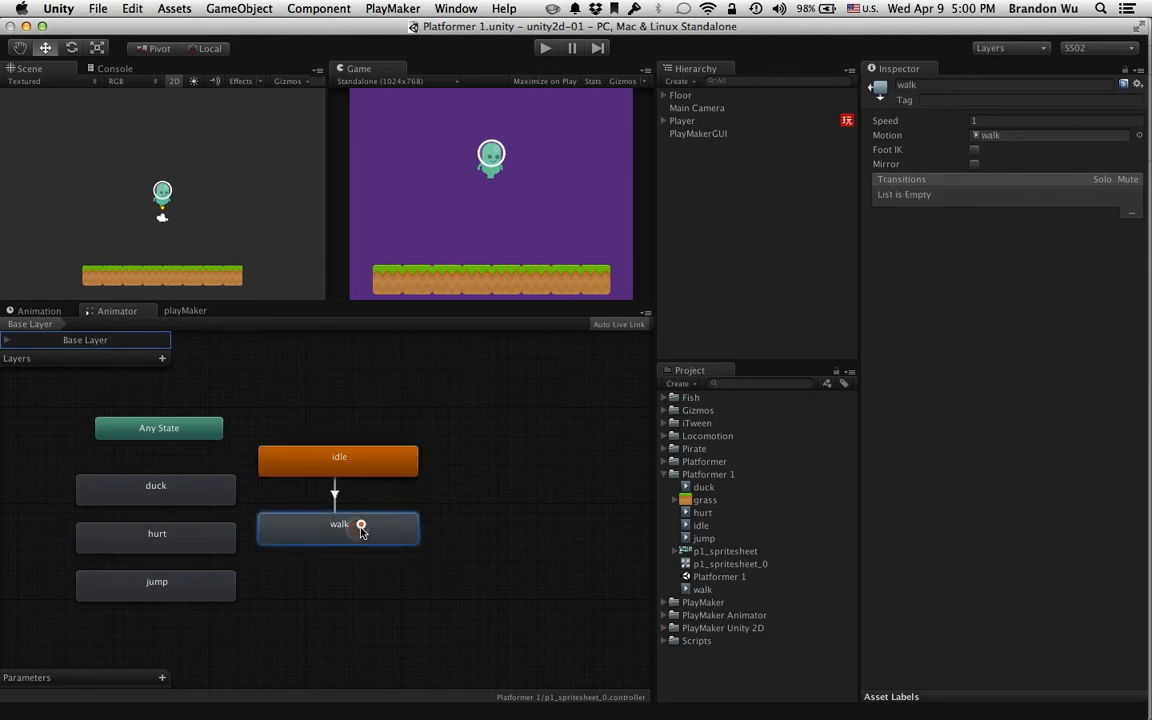
left_click_drag(361, 531, 361, 539)
left_click_drag(368, 469, 357, 540)
left_click(363, 540)
left_click(355, 607)
left_click(357, 486)
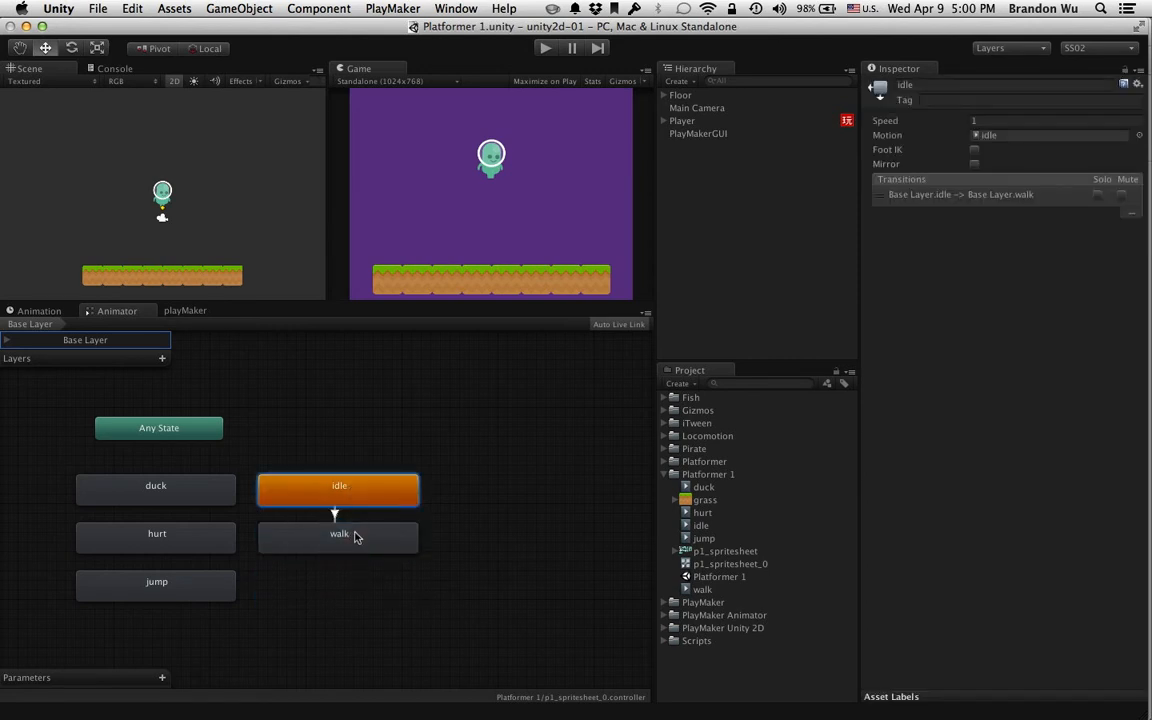
left_click(355, 536)
left_click(368, 494)
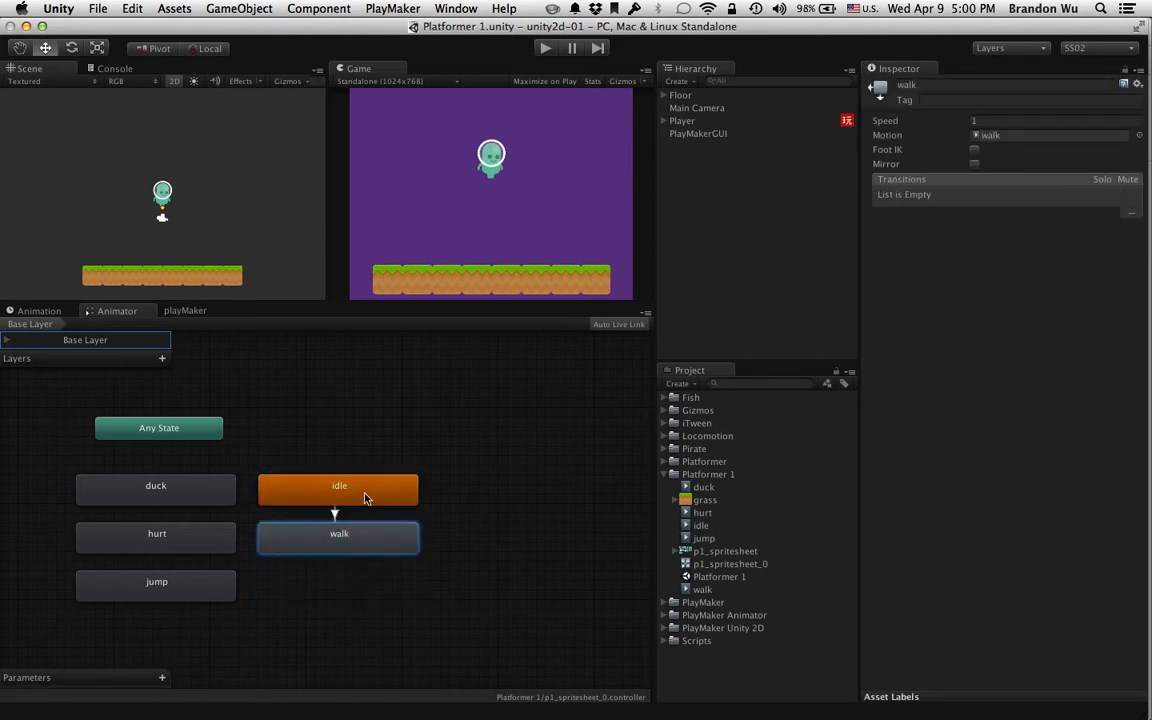
left_click_drag(368, 496, 368, 465)
left_click(368, 532)
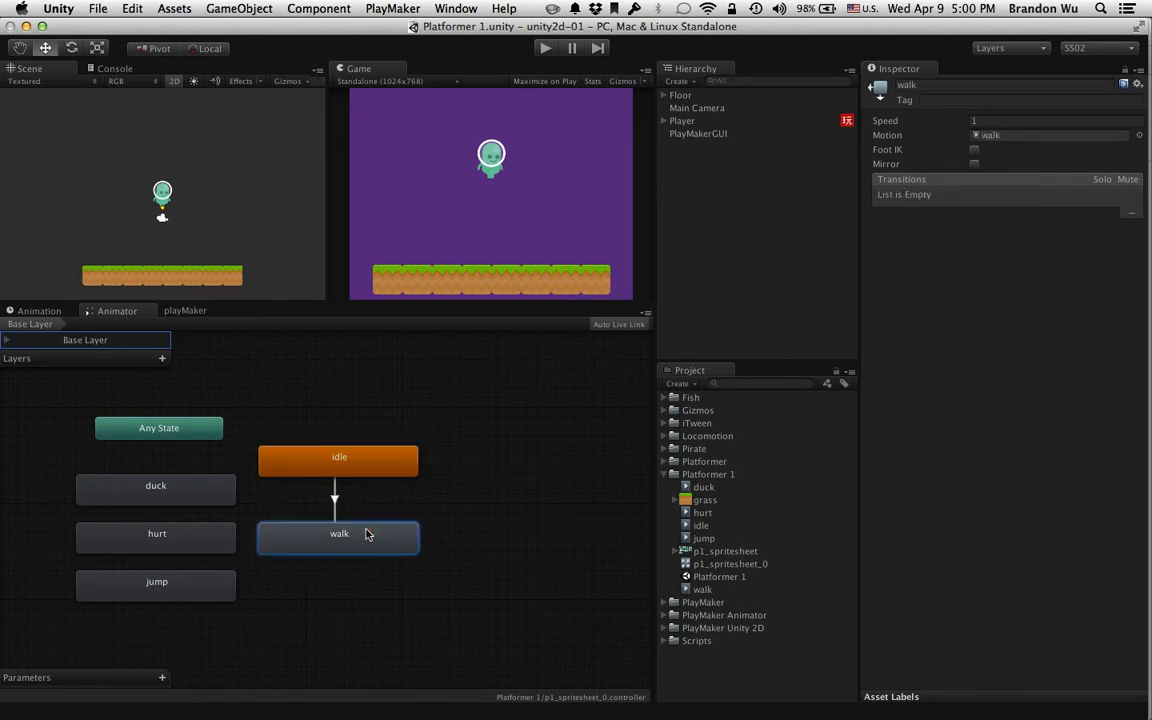
left_click(366, 466)
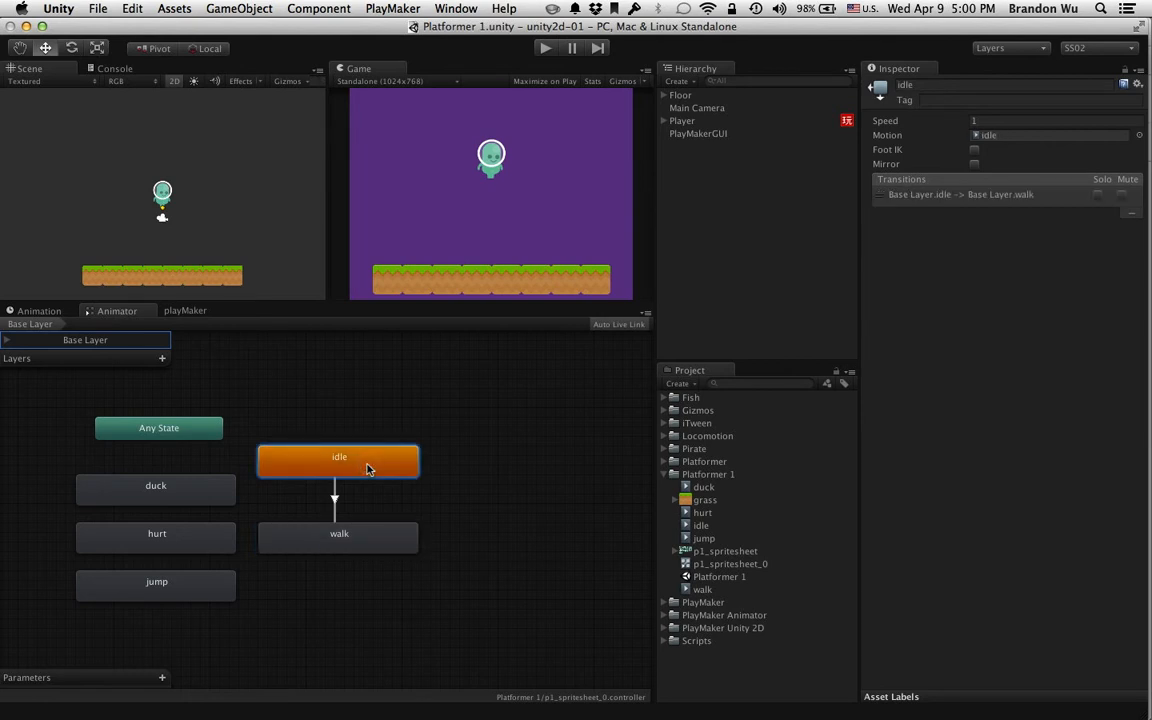
- Add a Float parameter named speed to the animator controller
left_click(162, 677)
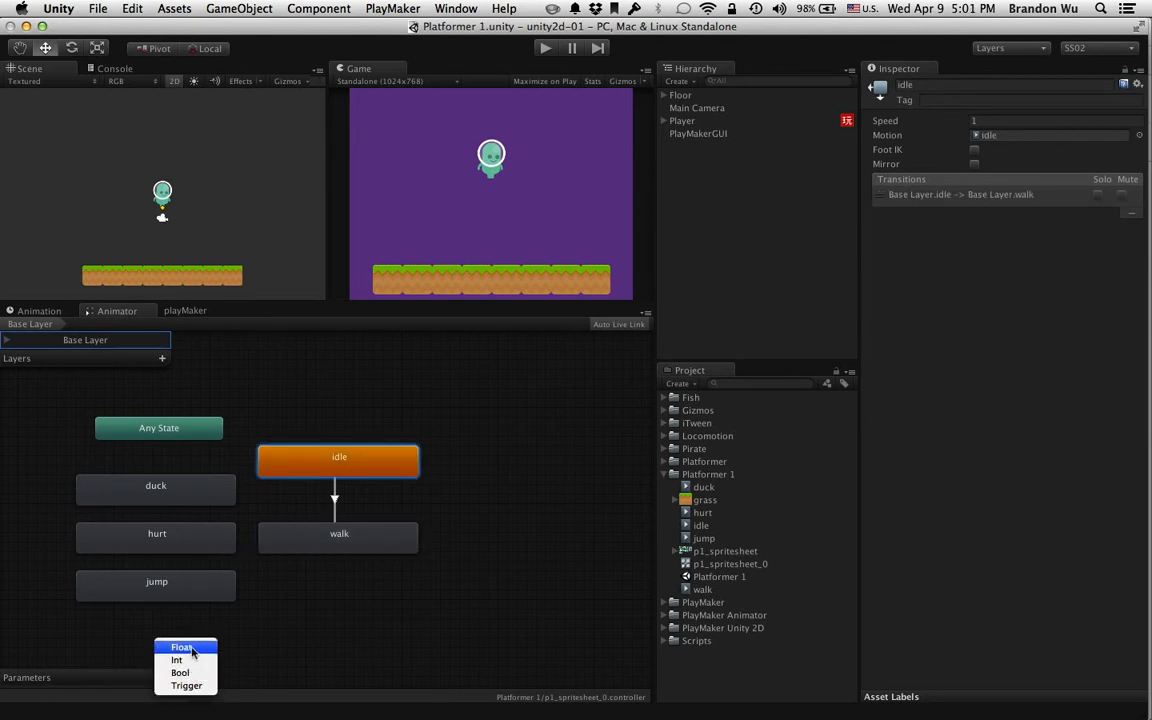
left_click(186, 648)
left_click(103, 679)
type("s")
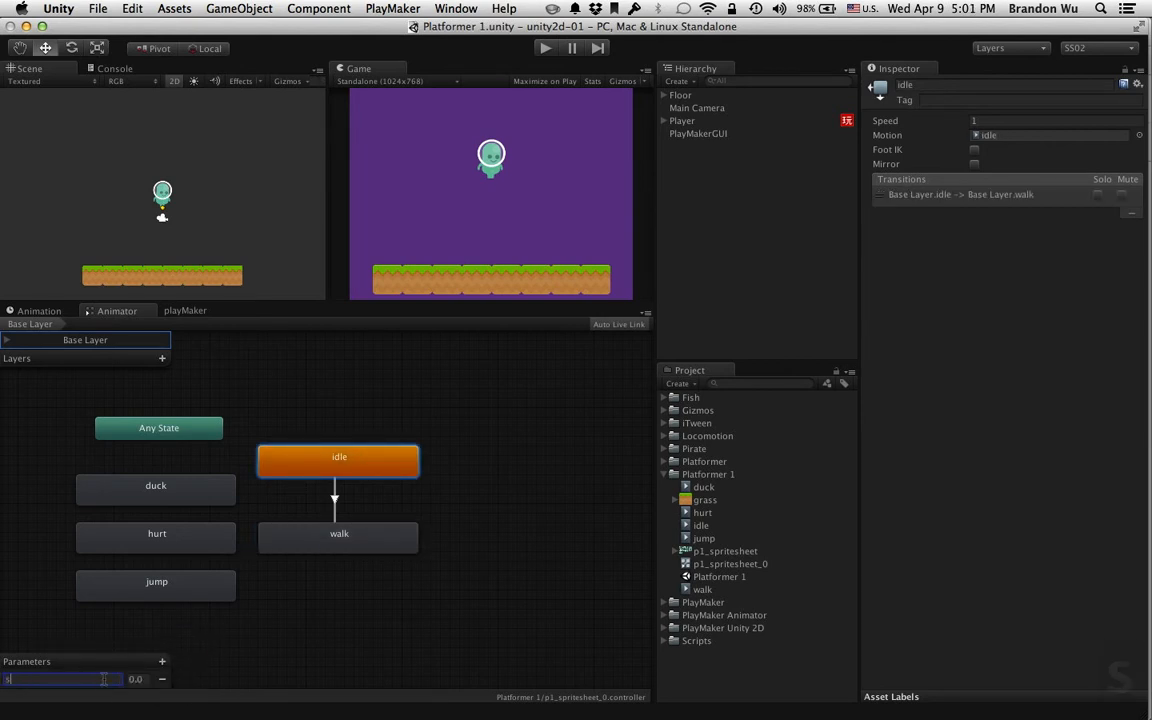
type("peed")
key("Return")
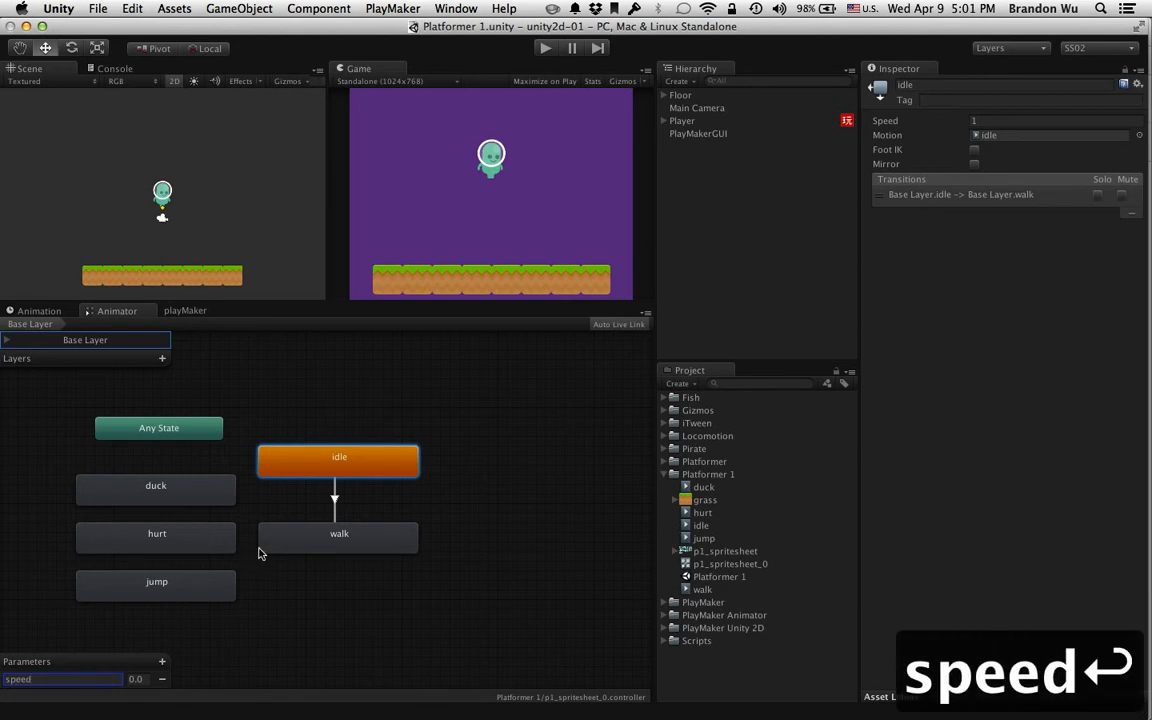
- Change the idle-to-walk transition's condition from Exit Time to the speed parameter
left_click(334, 456)
left_click(905, 194)
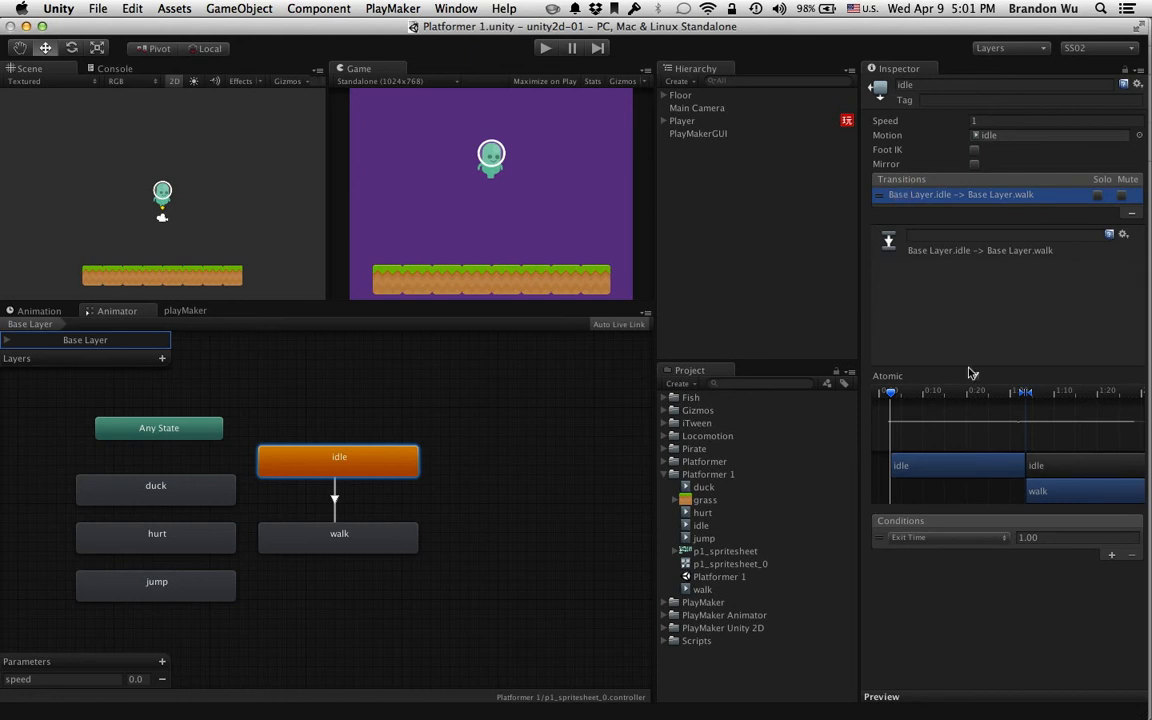
left_click(955, 540)
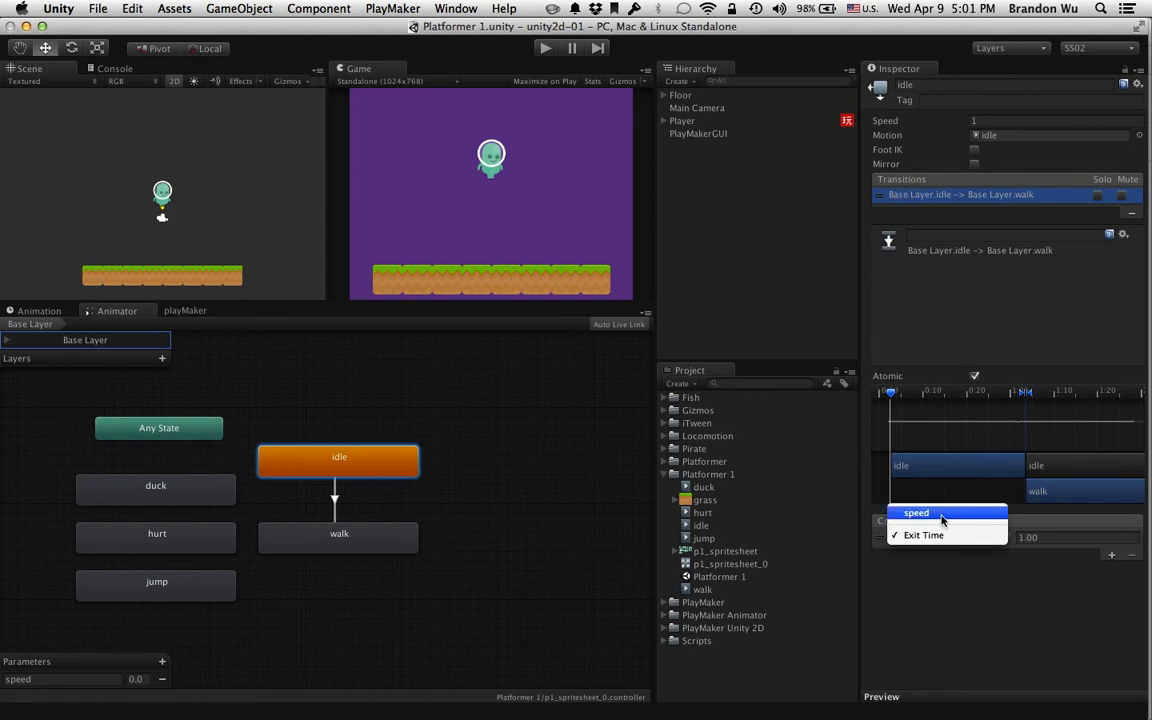
left_click(938, 516)
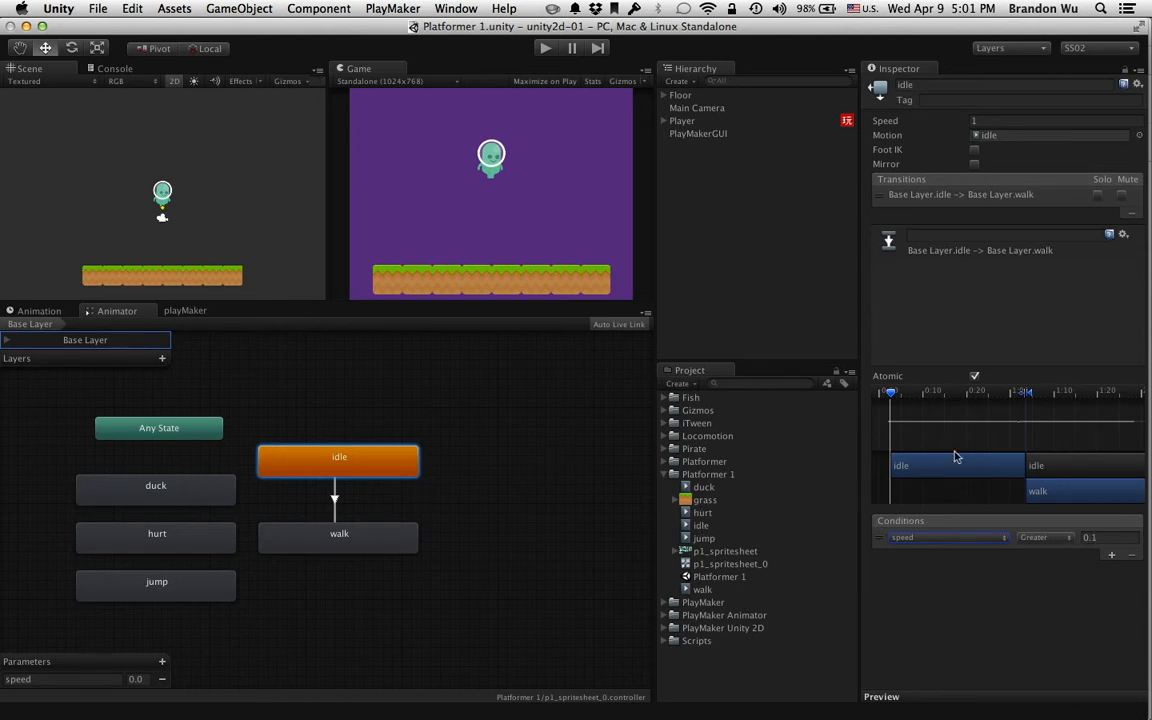
- Make a transition from the walk state back to the idle state
left_click(383, 543)
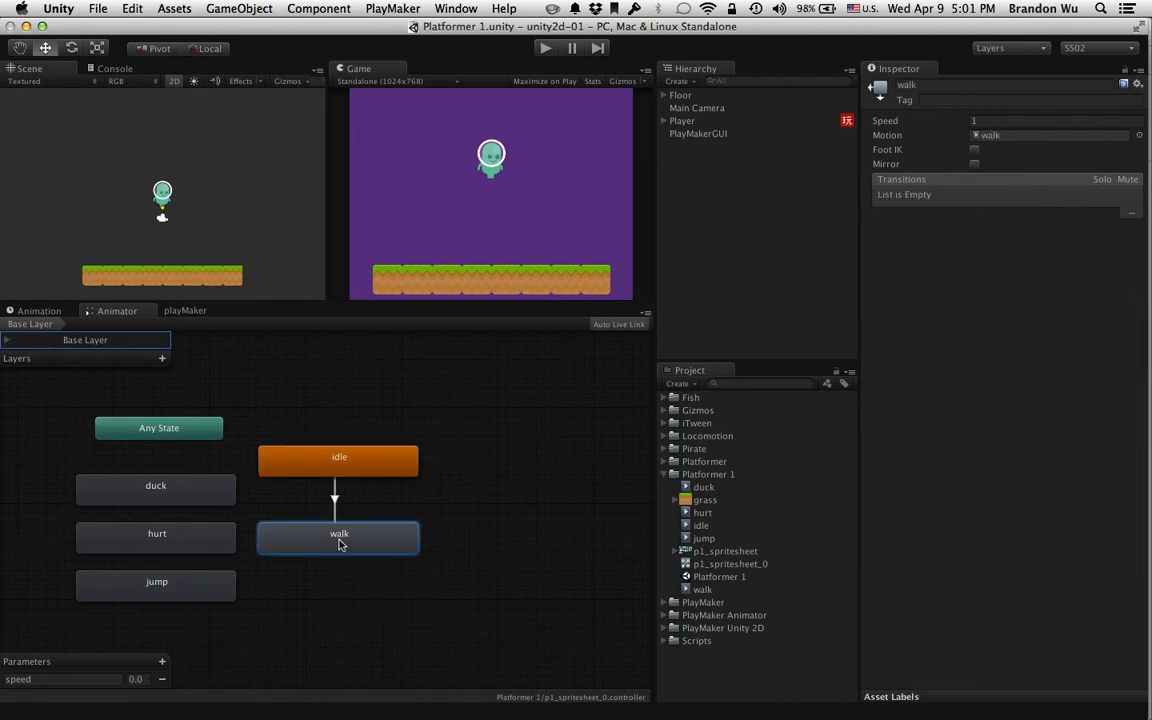
right_click(360, 538)
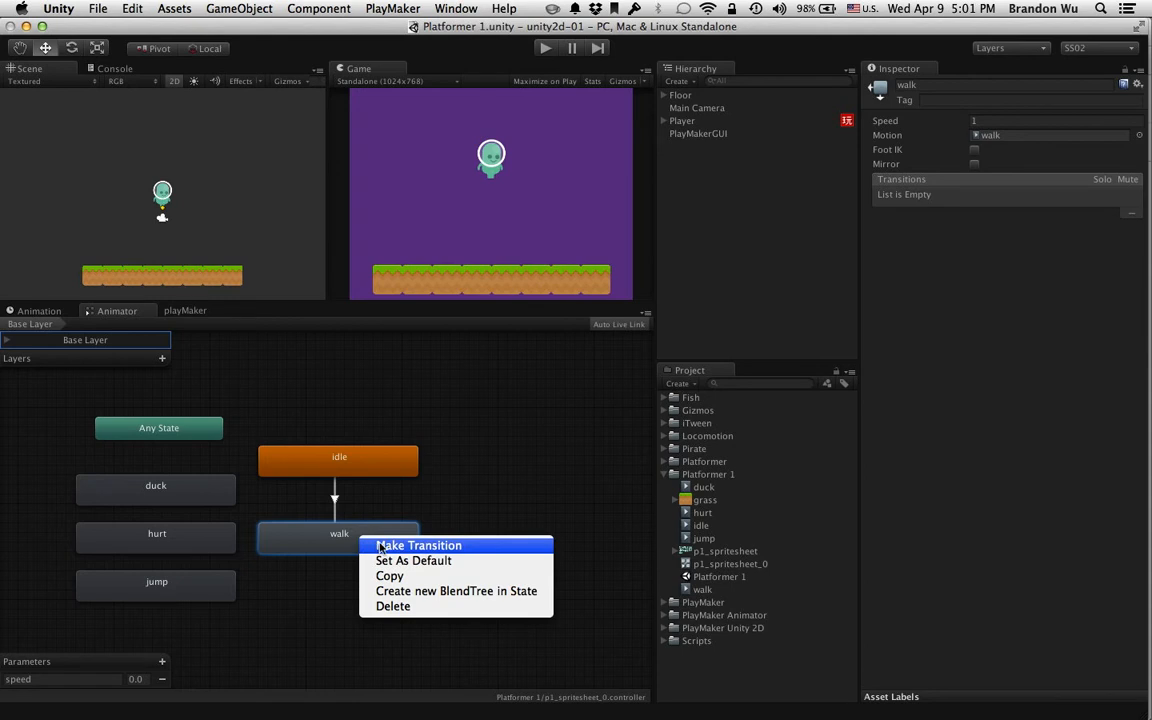
left_click(380, 545)
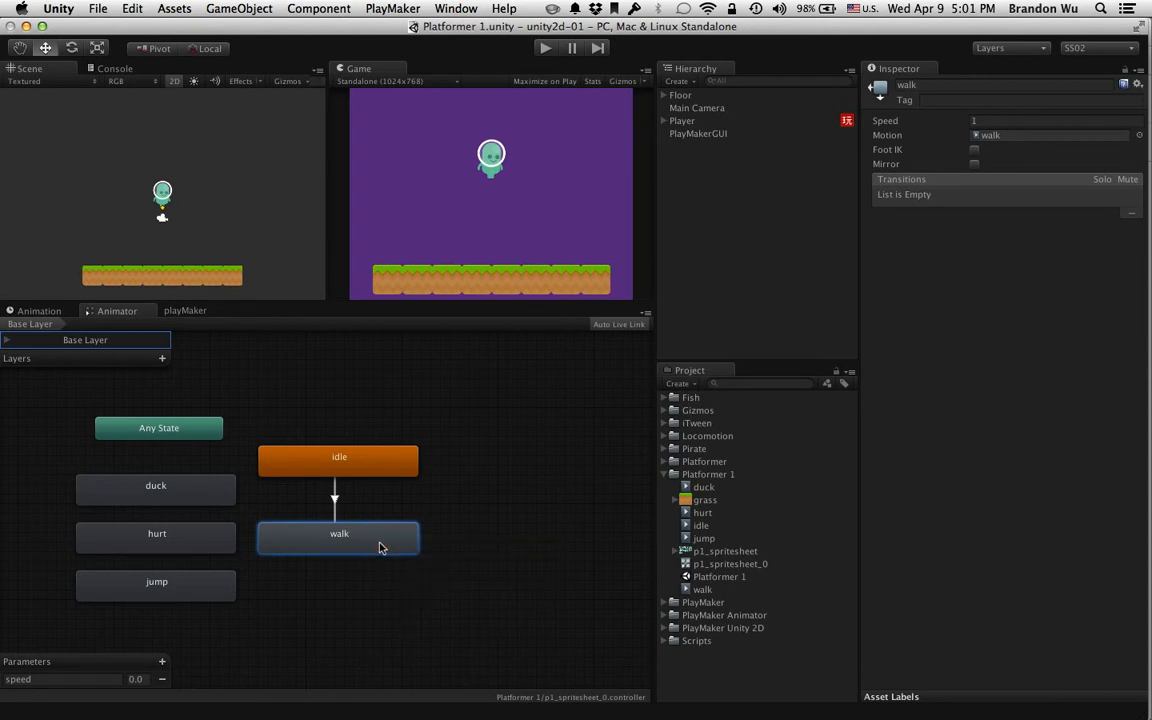
left_click(371, 458)
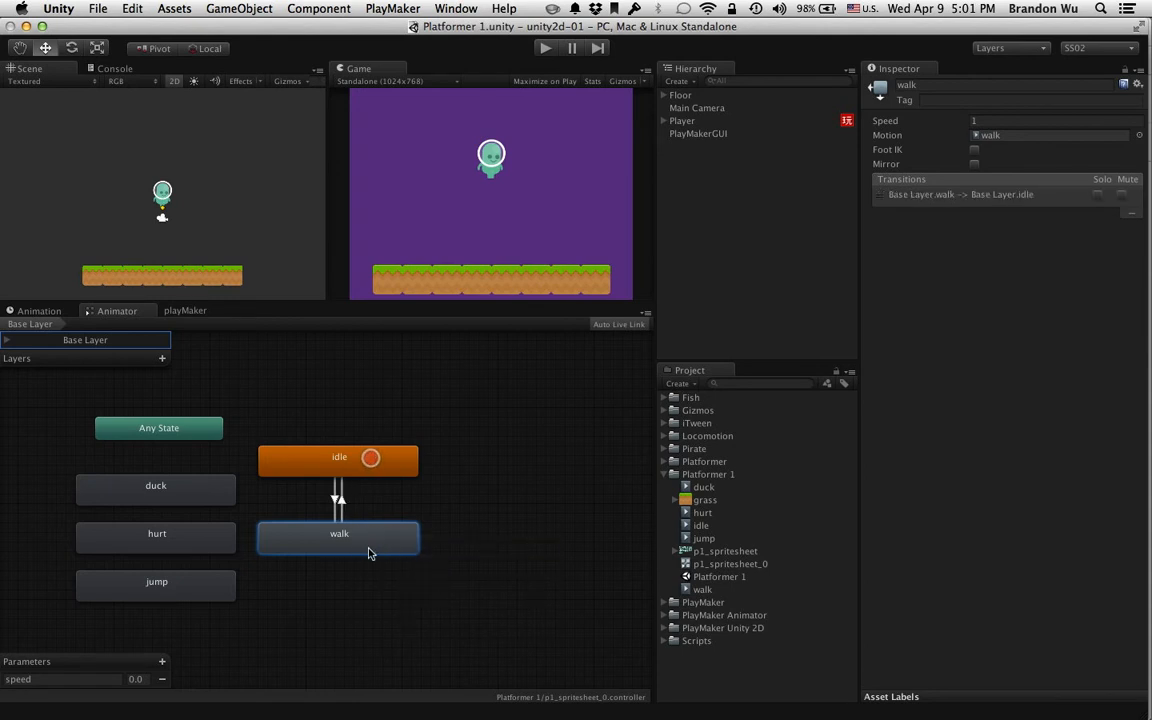
- Change the walk-to-idle transition's condition from Exit Time to the speed parameter
left_click(921, 197)
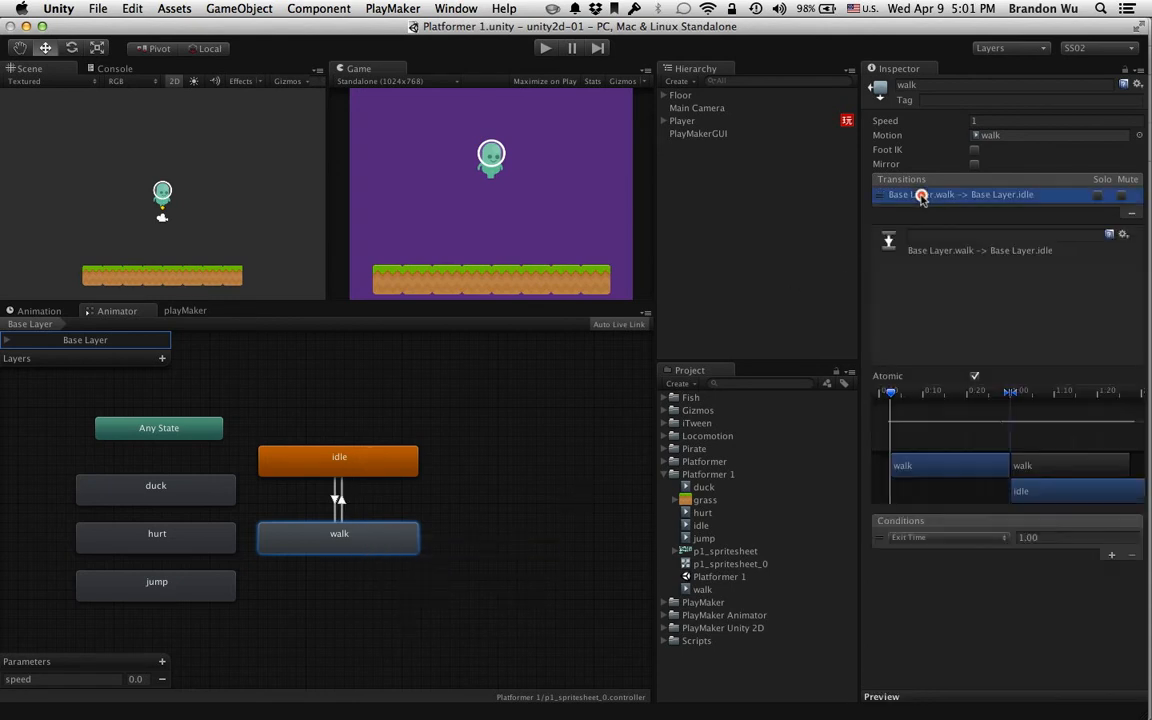
left_click(926, 540)
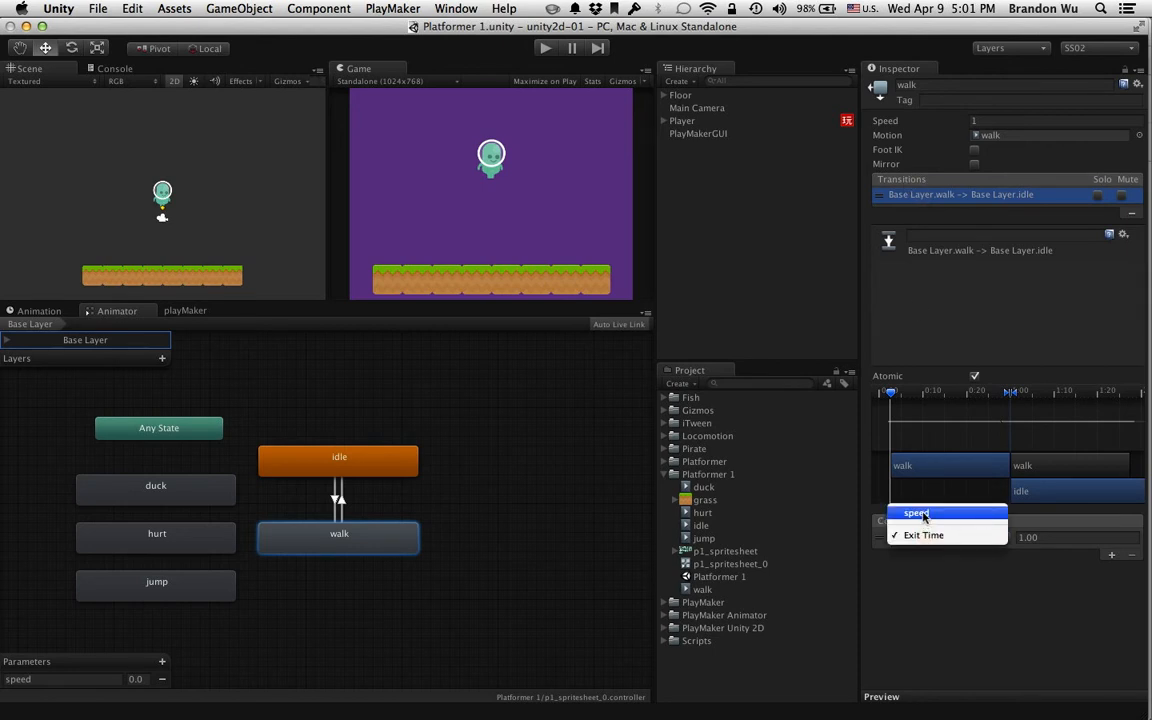
left_click(922, 513)
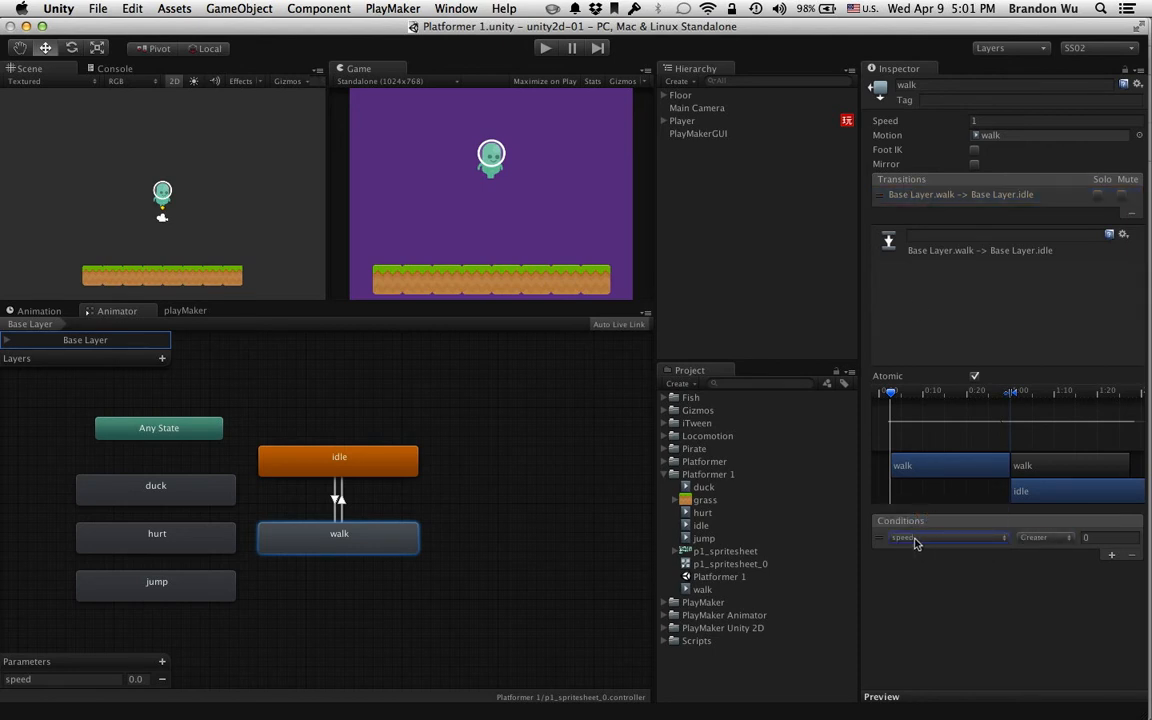
- Set the walk-to-idle transition's speed condition to Less than 0.1
left_click(1066, 538)
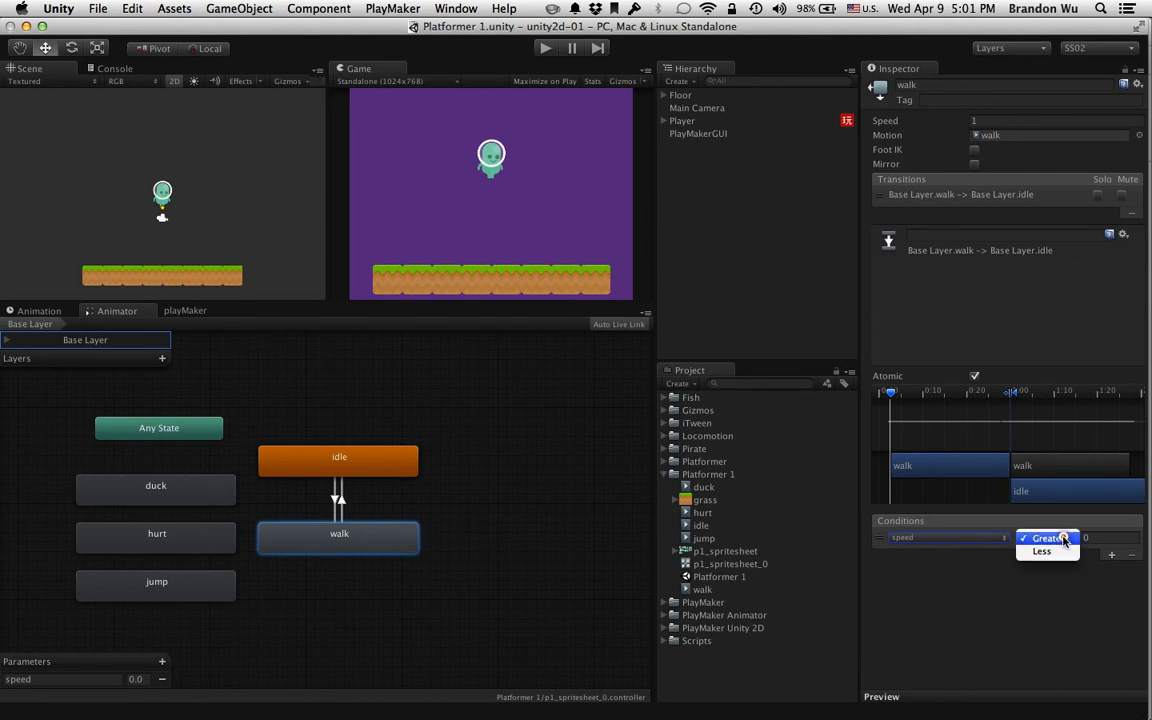
left_click(1048, 551)
left_click(1100, 537)
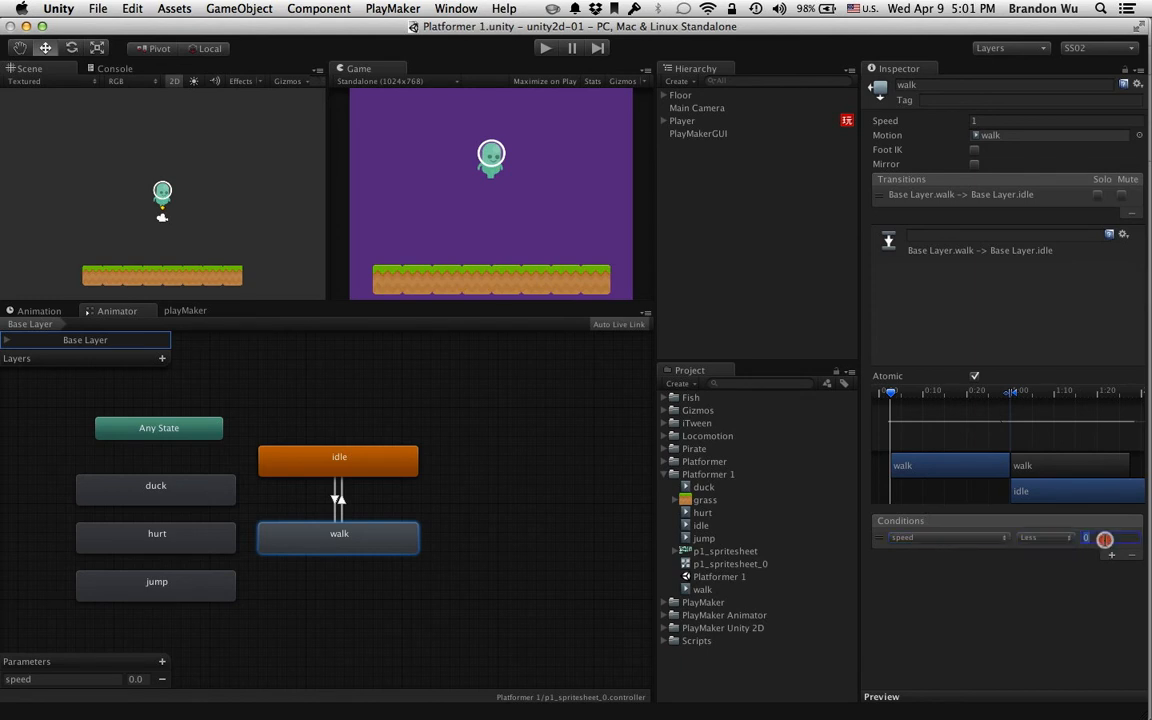
type("0.1")
key("Return")
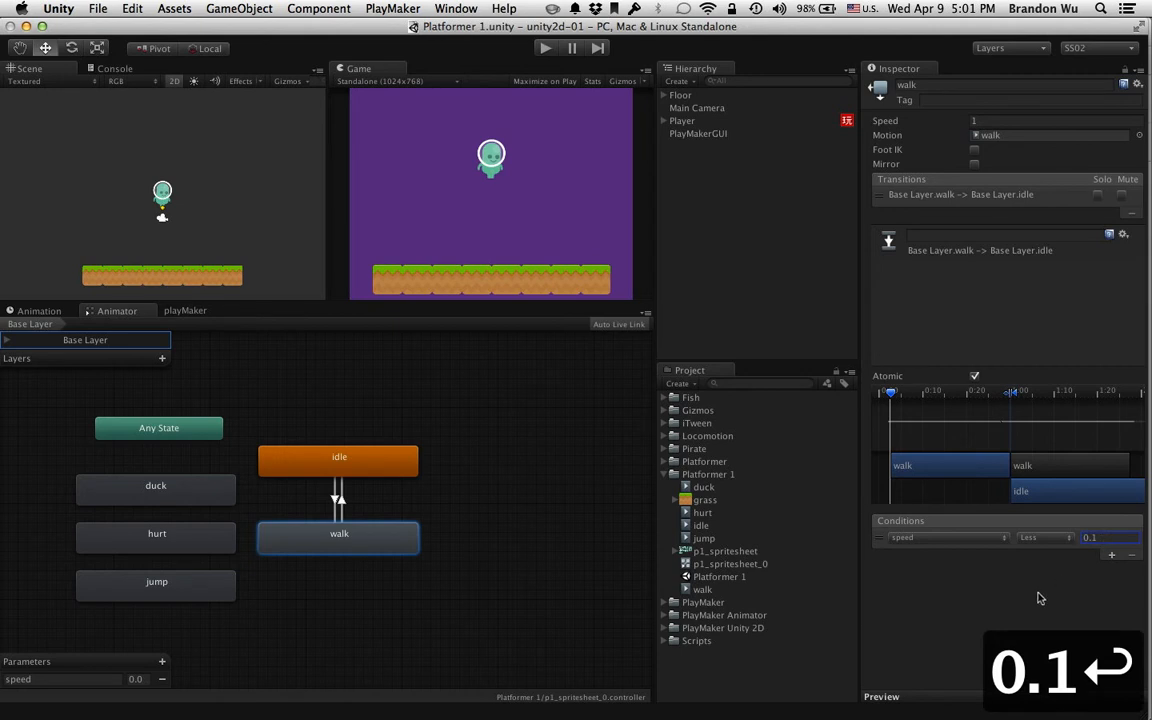
- Check the speed conditions on both transitions between the idle and walk states, and save the scene
left_click(363, 540)
left_click(370, 463)
left_click(375, 530)
left_click(375, 467)
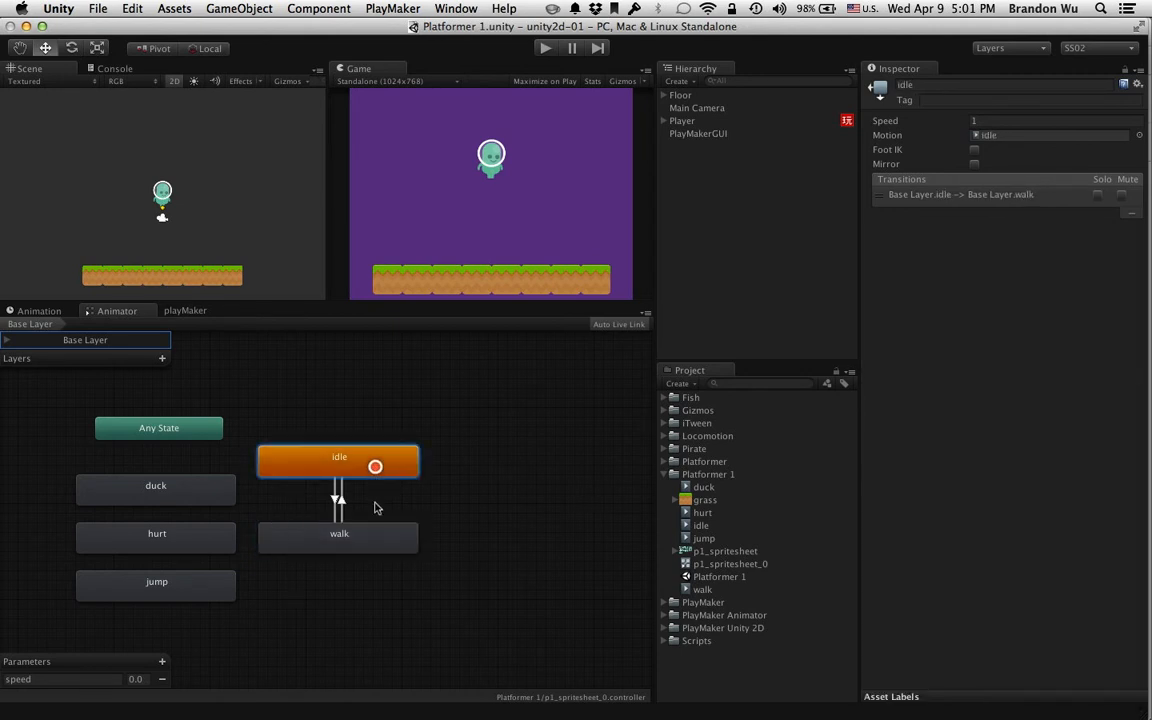
left_click(375, 540)
left_click(929, 197)
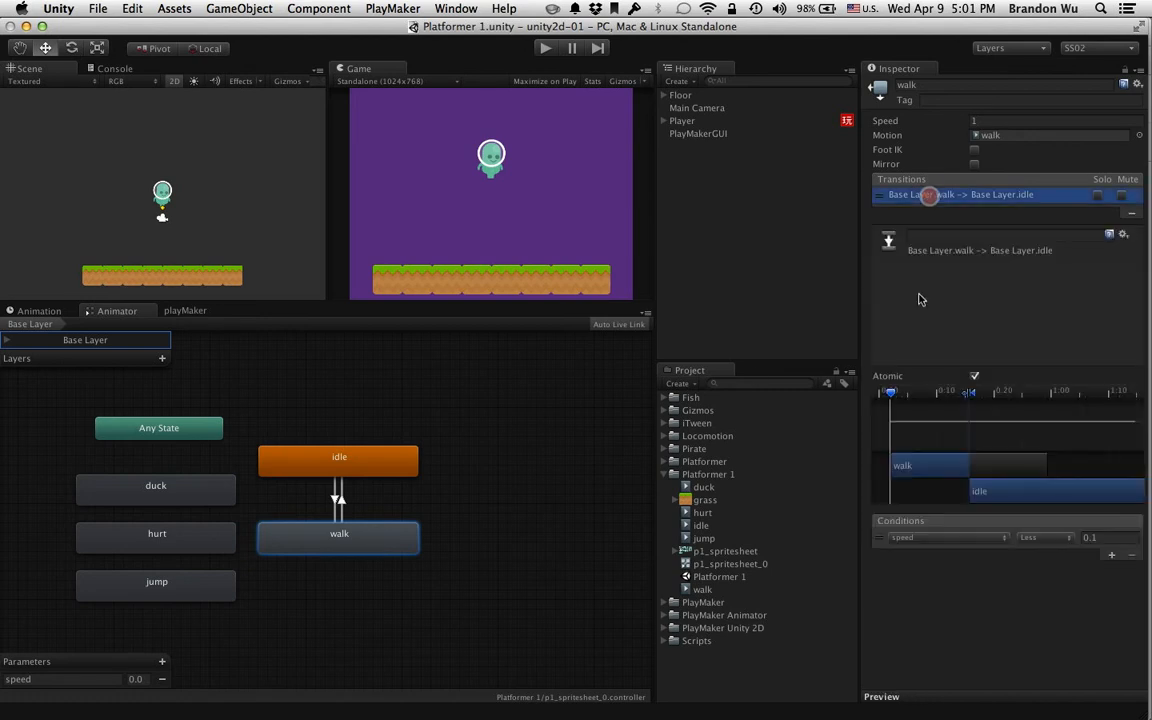
left_click(340, 505)
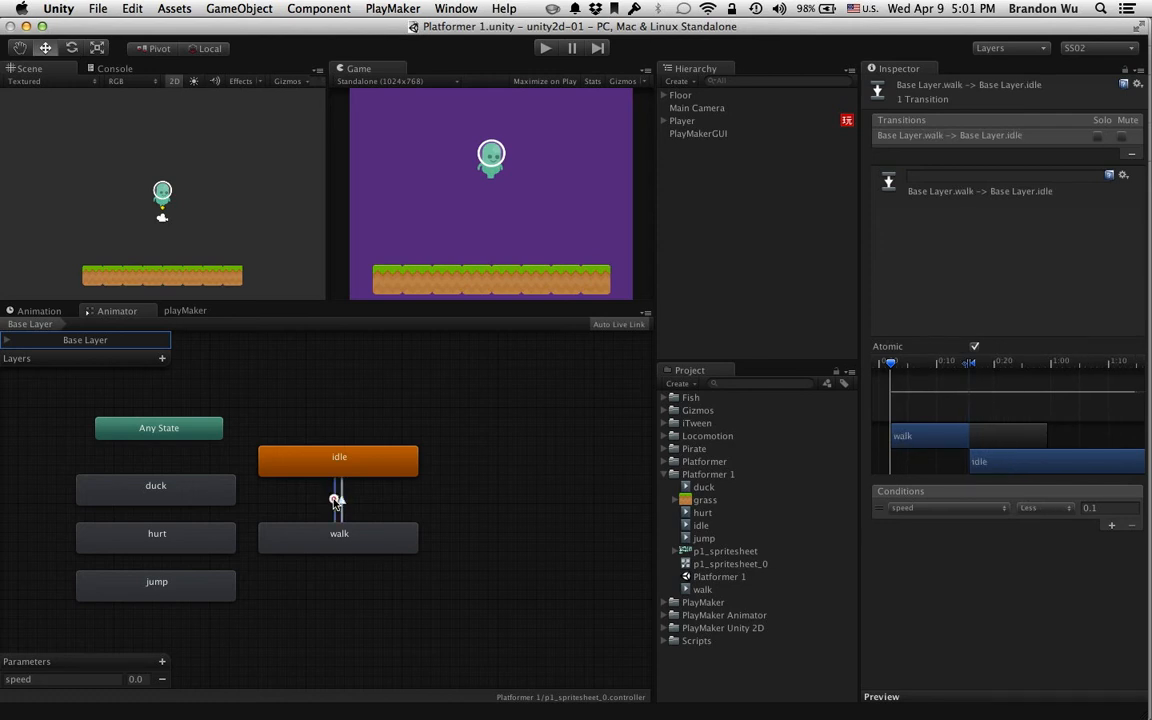
left_click(339, 502)
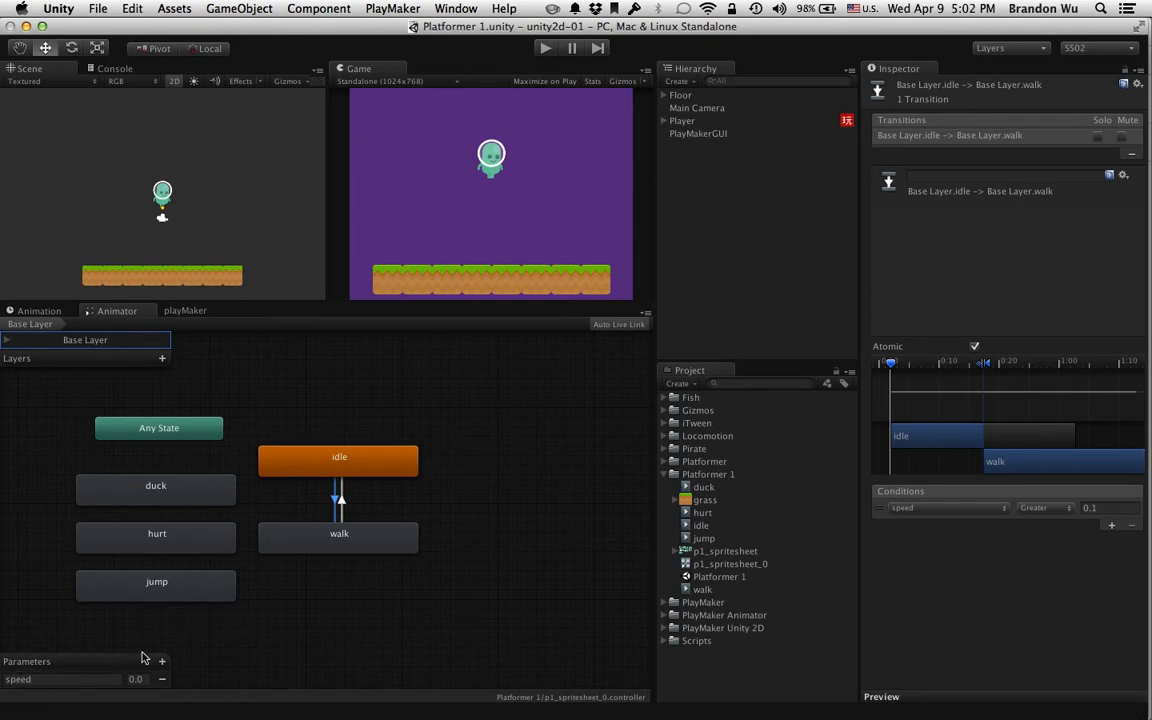
left_click(336, 500)
left_click(336, 502)
left_click(338, 503)
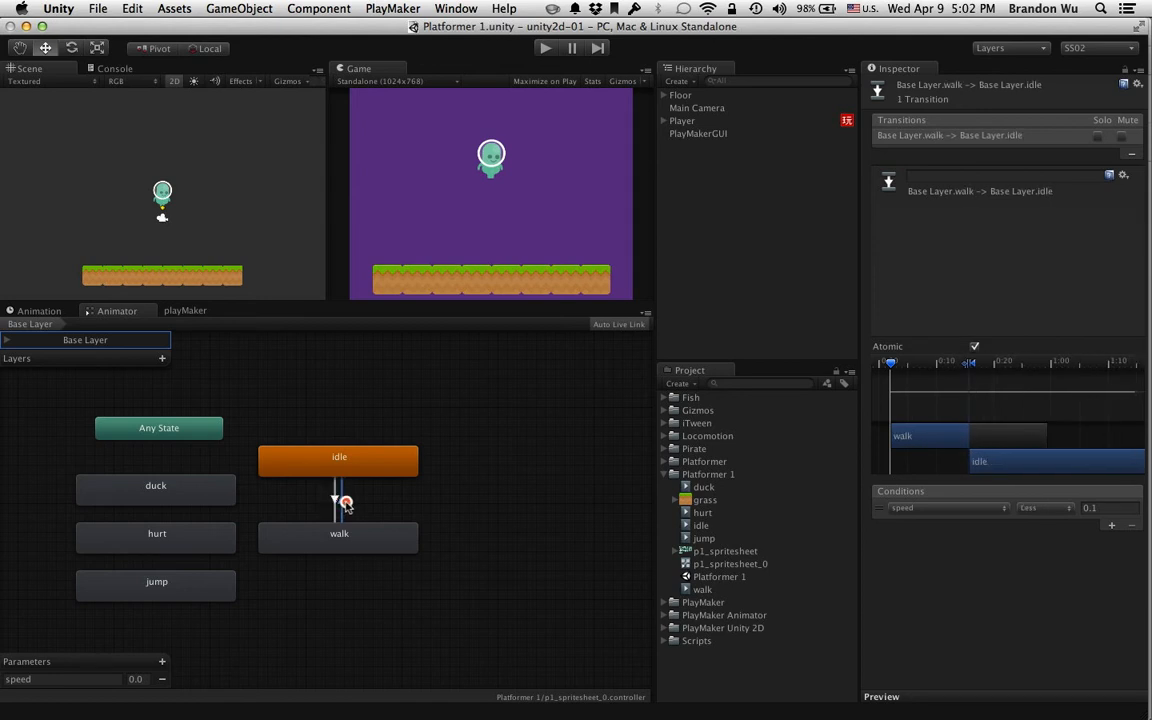
left_click(338, 503)
key("super+s")
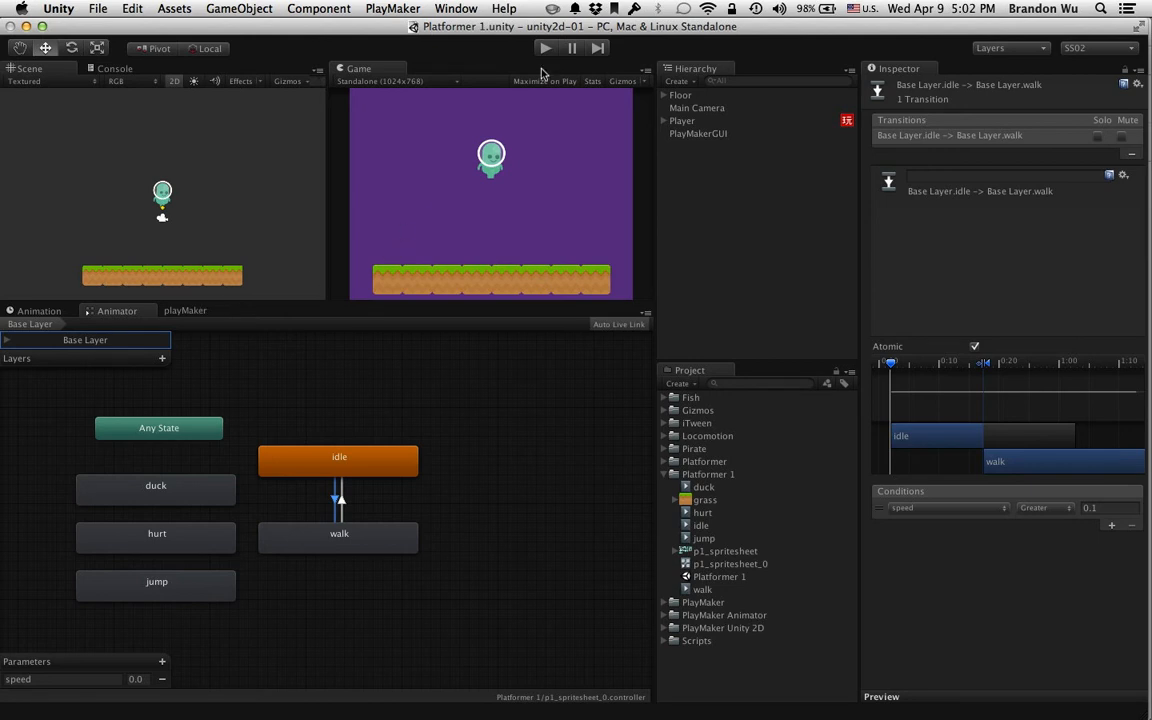
- Open the move state of the Player's Control FSM in PlayMaker and collapse its three Get Key Down actions
left_click(187, 311)
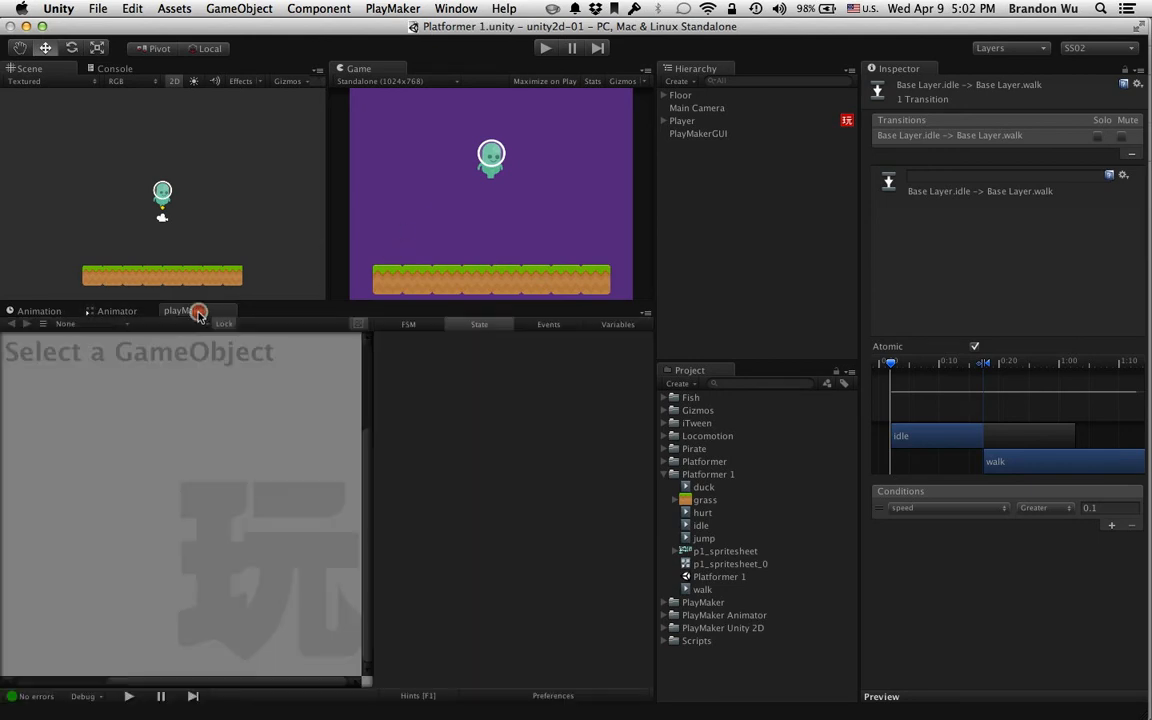
left_click(718, 122)
left_click(221, 430)
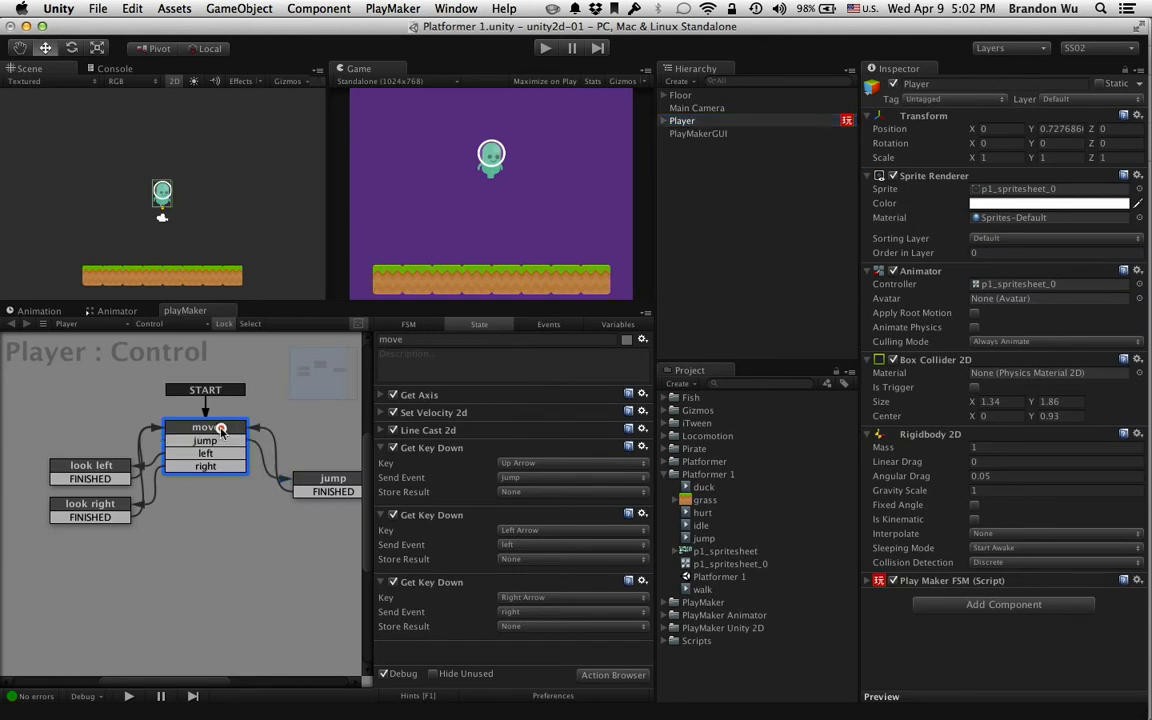
left_click(381, 448)
left_click(381, 466)
left_click(381, 483)
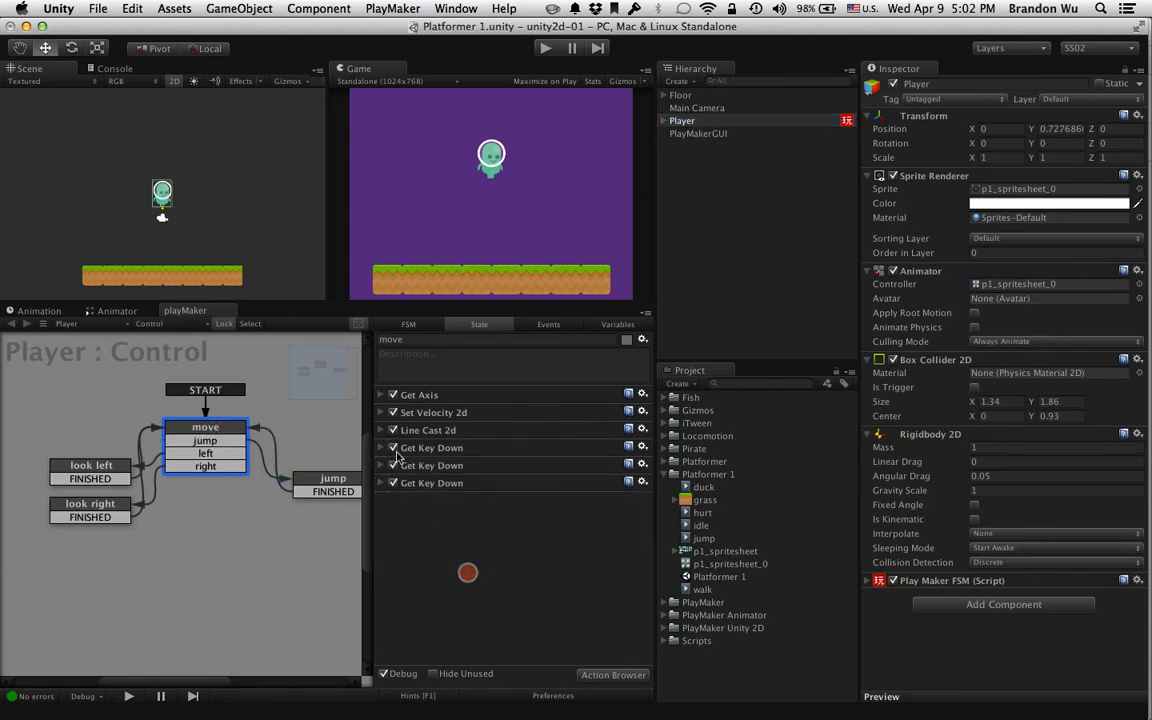
- Check the Set Velocity 2d settings and add a Get Speed 2d action directly below it in the move state
left_click(381, 412)
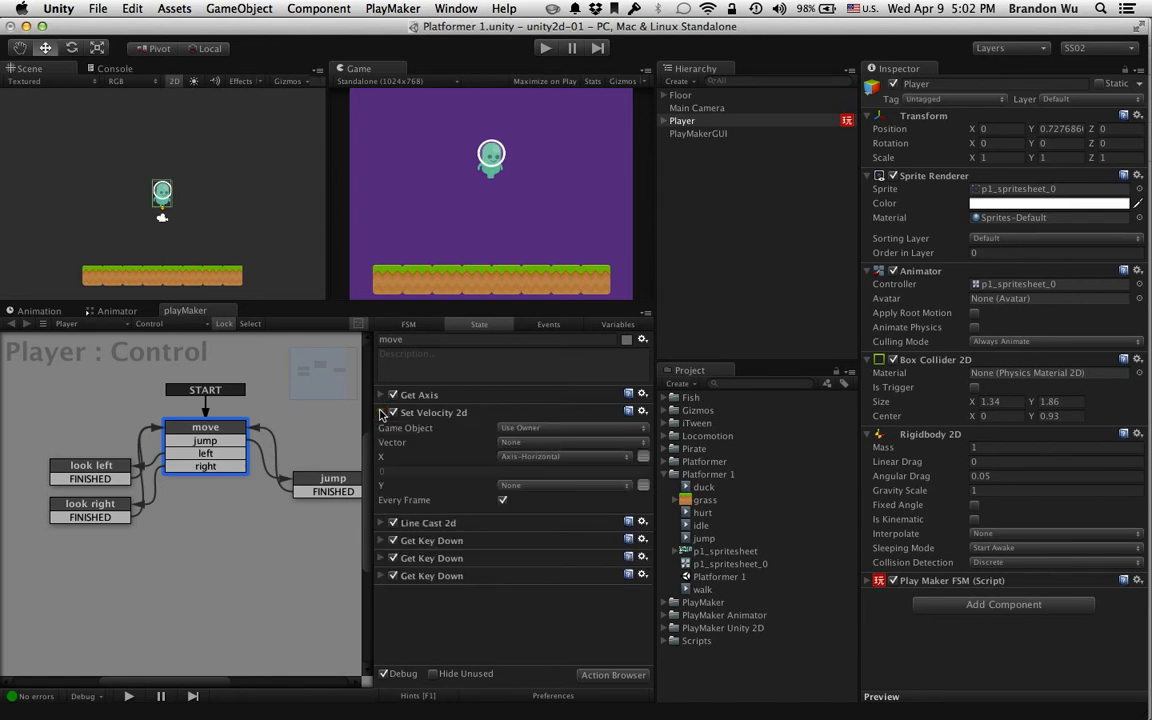
left_click(381, 412)
left_click(381, 412)
left_click(382, 412)
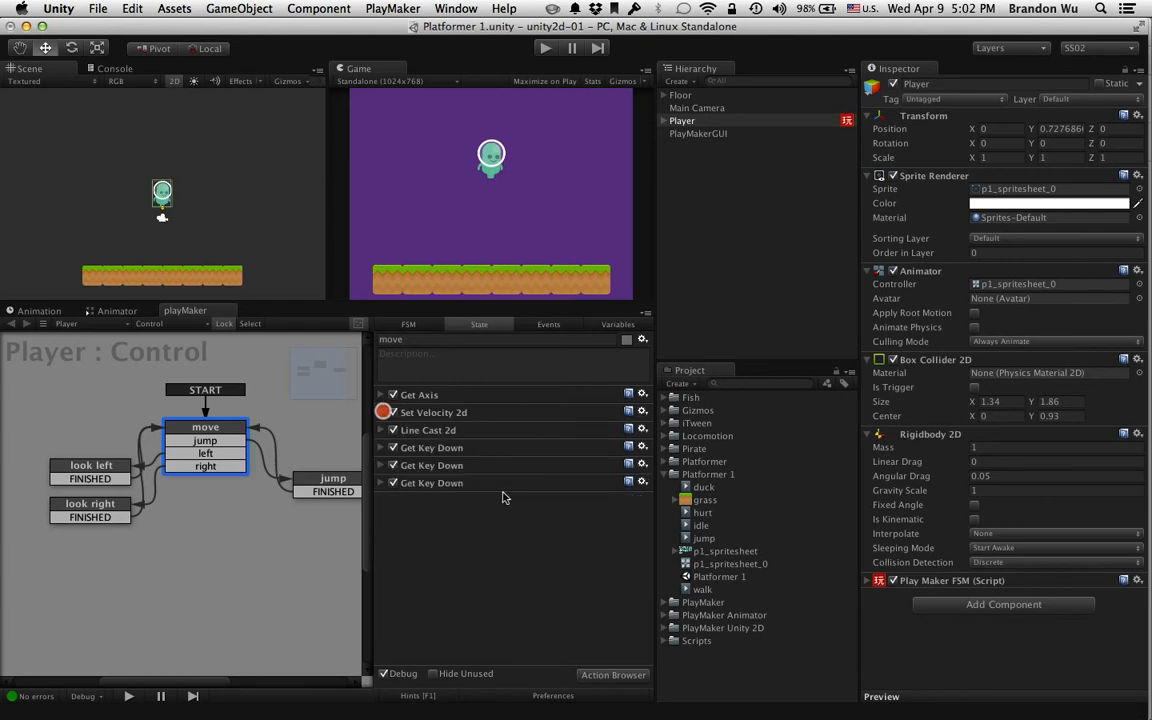
left_click(603, 676)
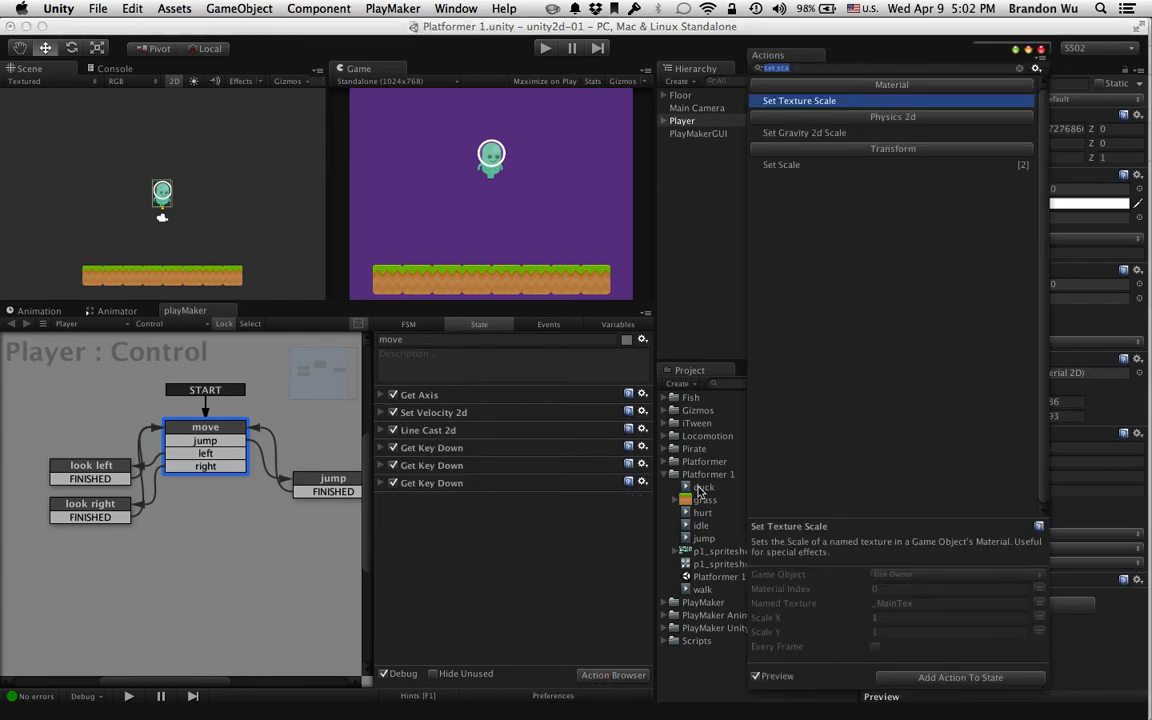
type("get spee")
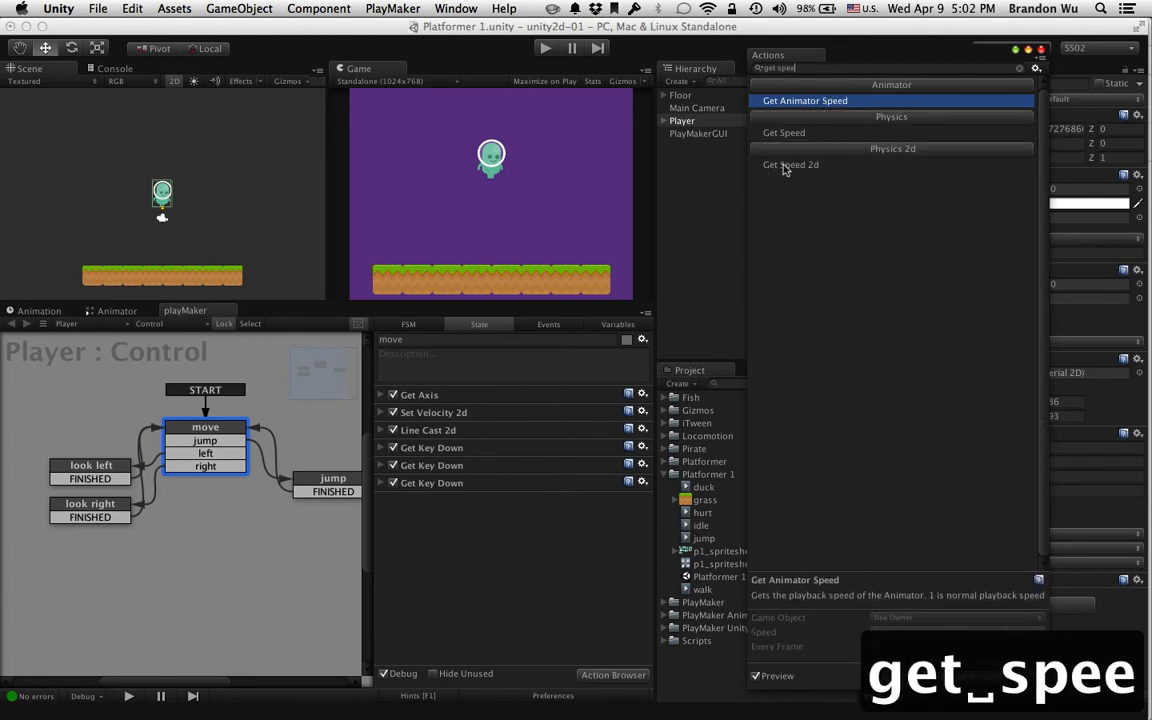
left_click(785, 166)
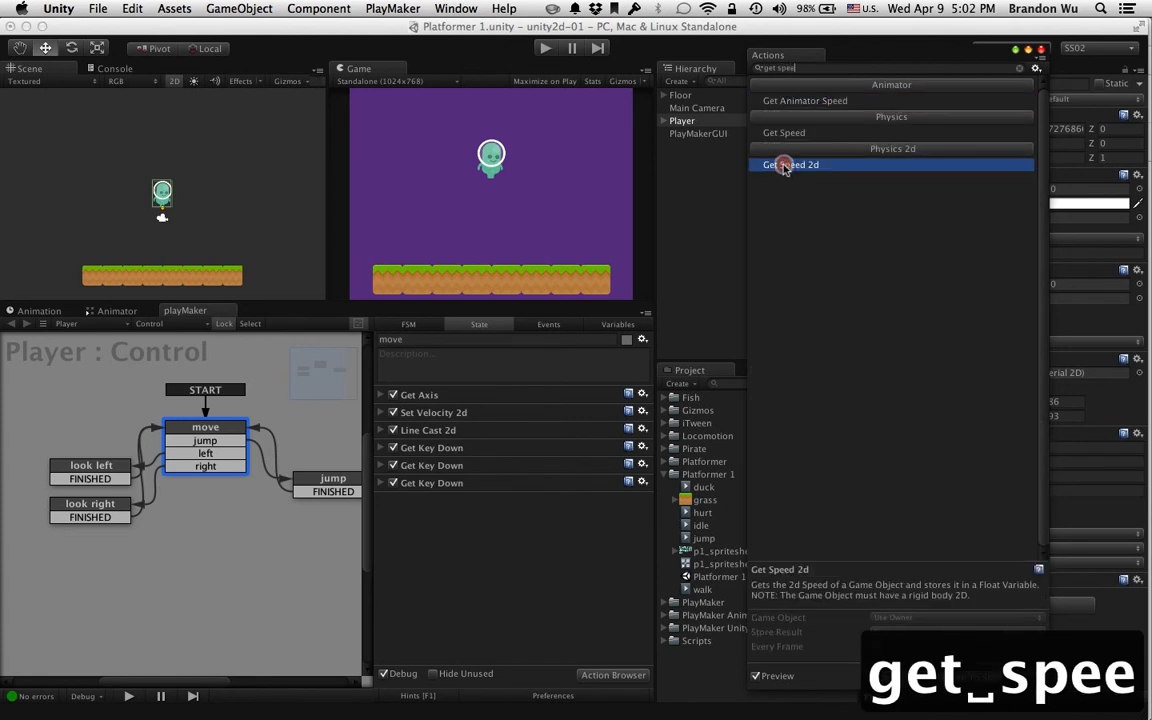
left_click_drag(786, 168, 530, 439)
left_click(450, 610)
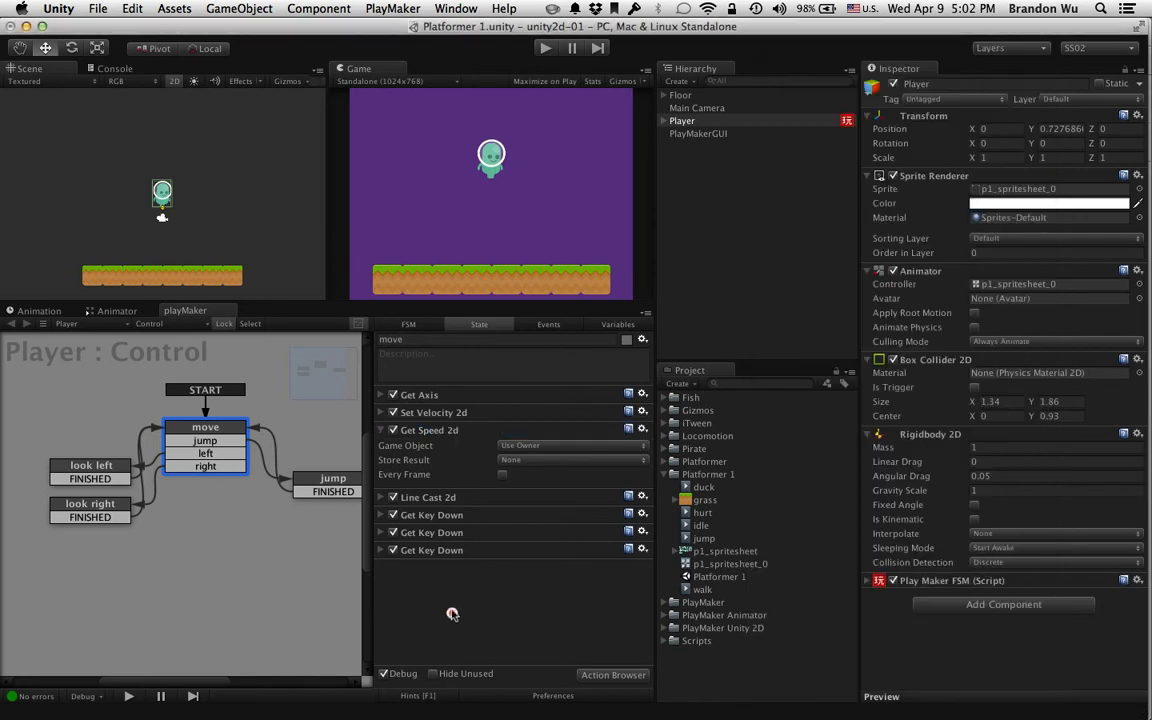
left_click(443, 432)
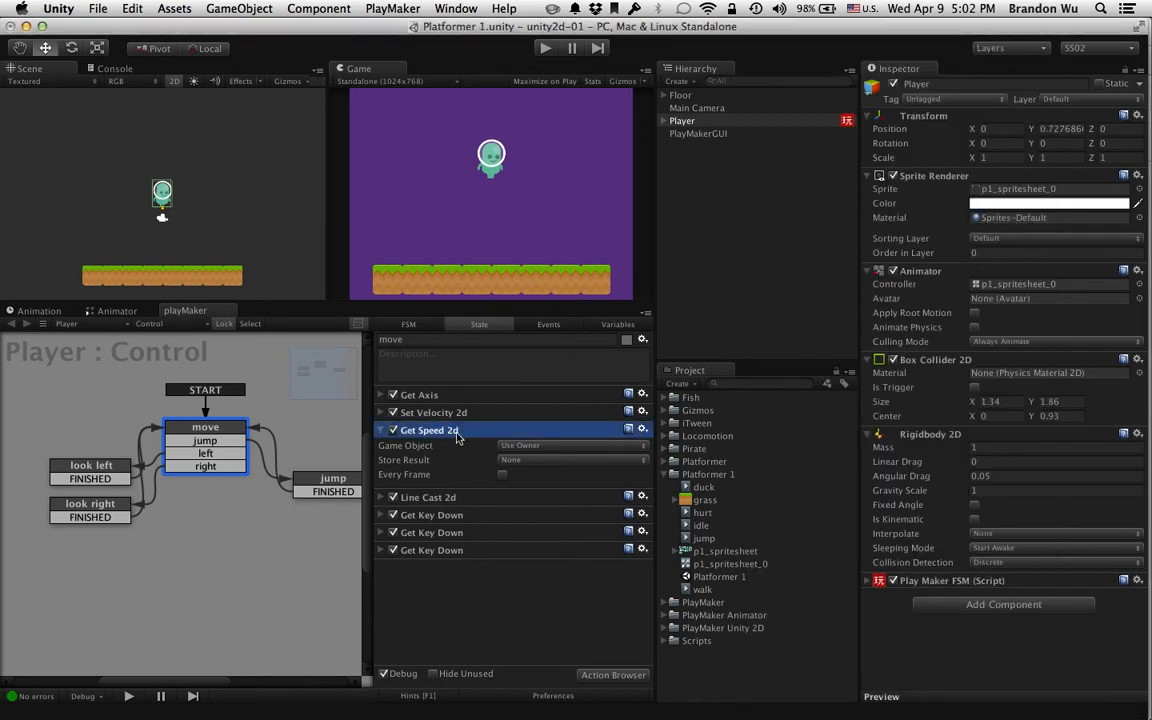
- Create a Float variable named speed in the Player's Control FSM
left_click(617, 324)
left_click(506, 638)
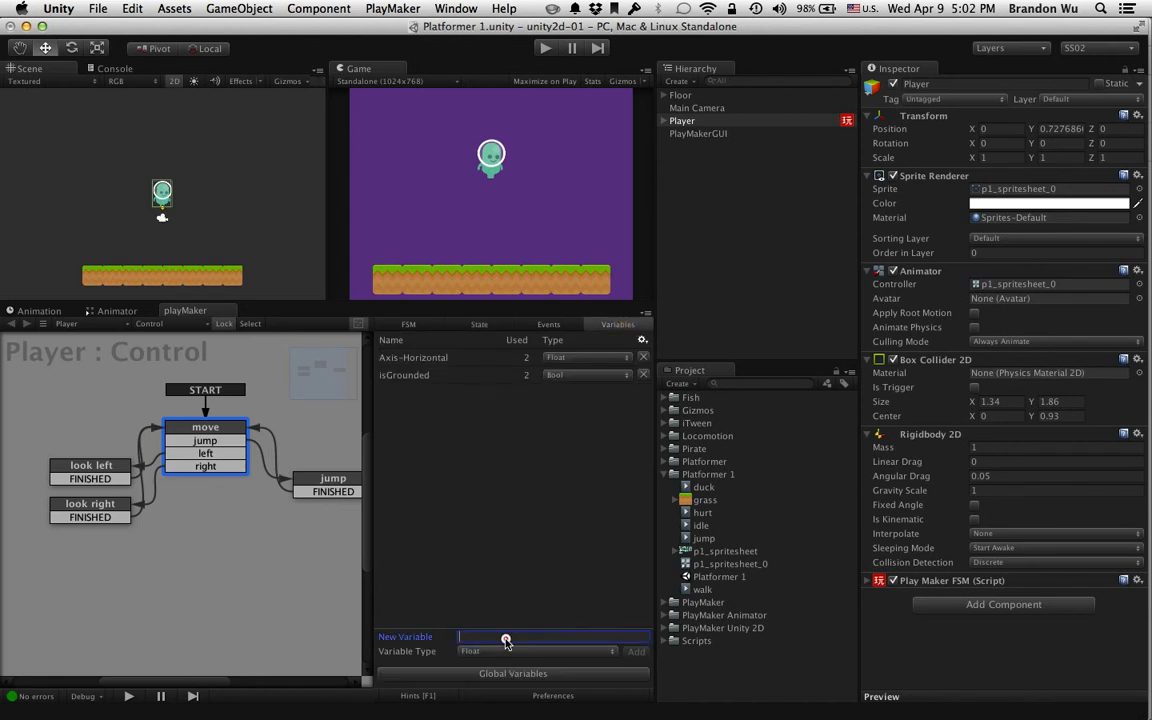
type("speed")
key("Return")
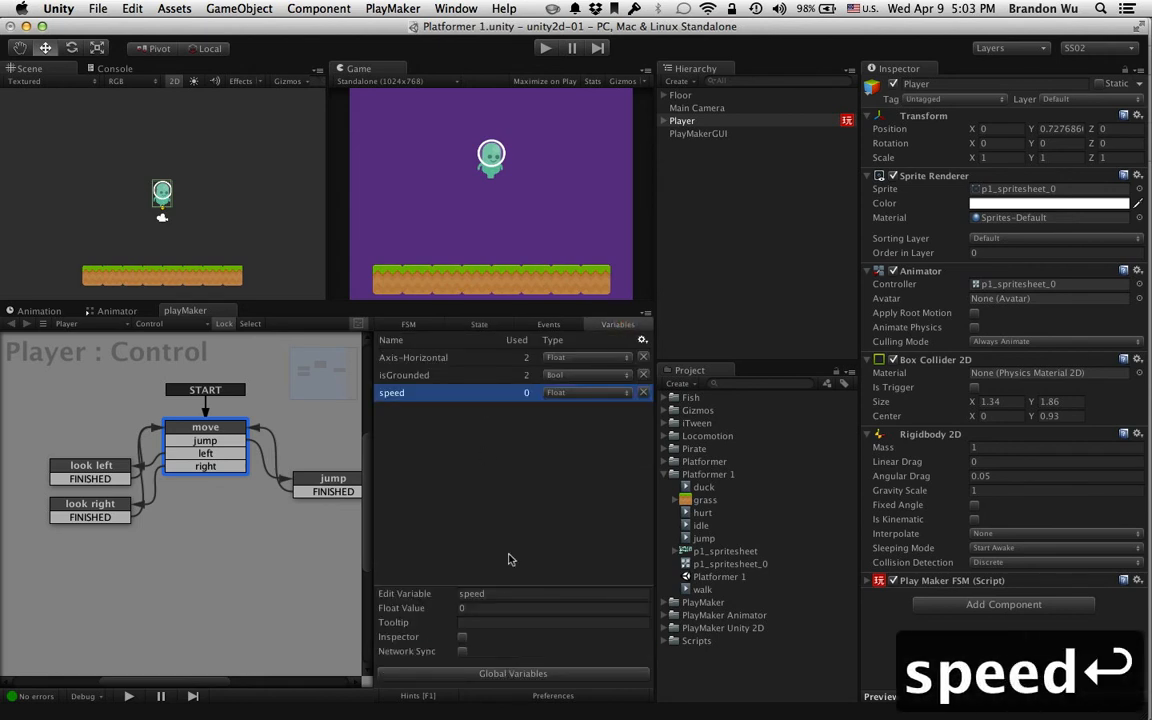
- Store the result of the move state's Get Speed 2d action in the speed variable
left_click(479, 325)
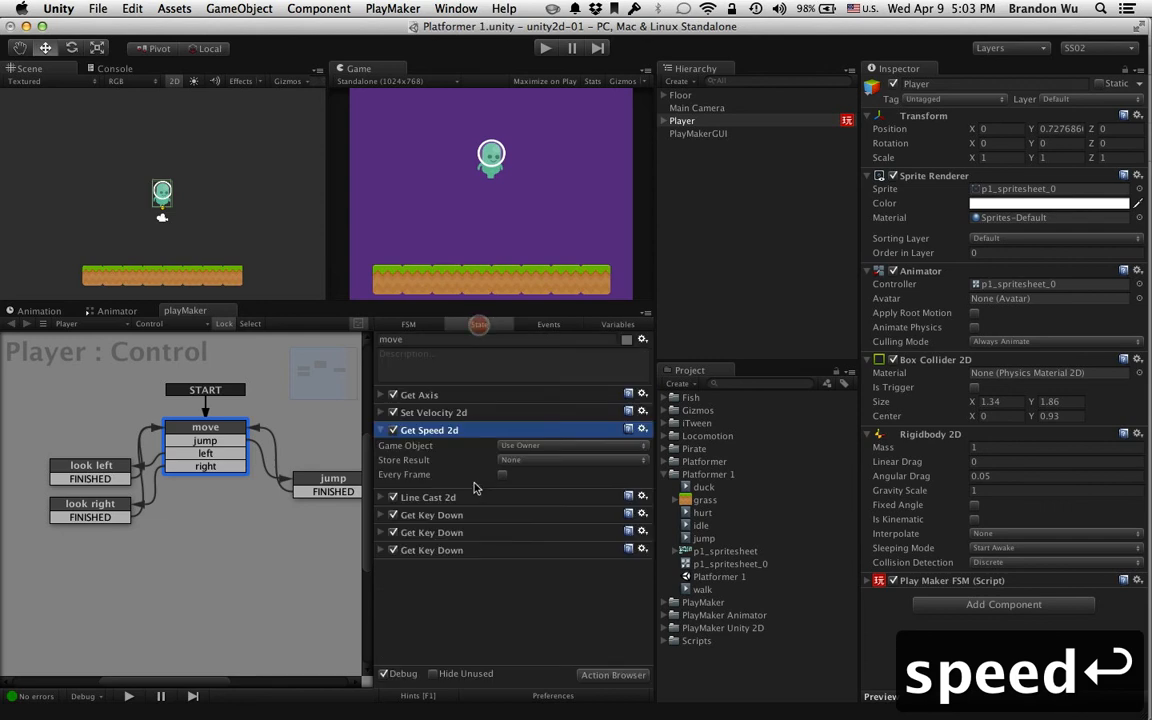
left_click(536, 463)
left_click(530, 481)
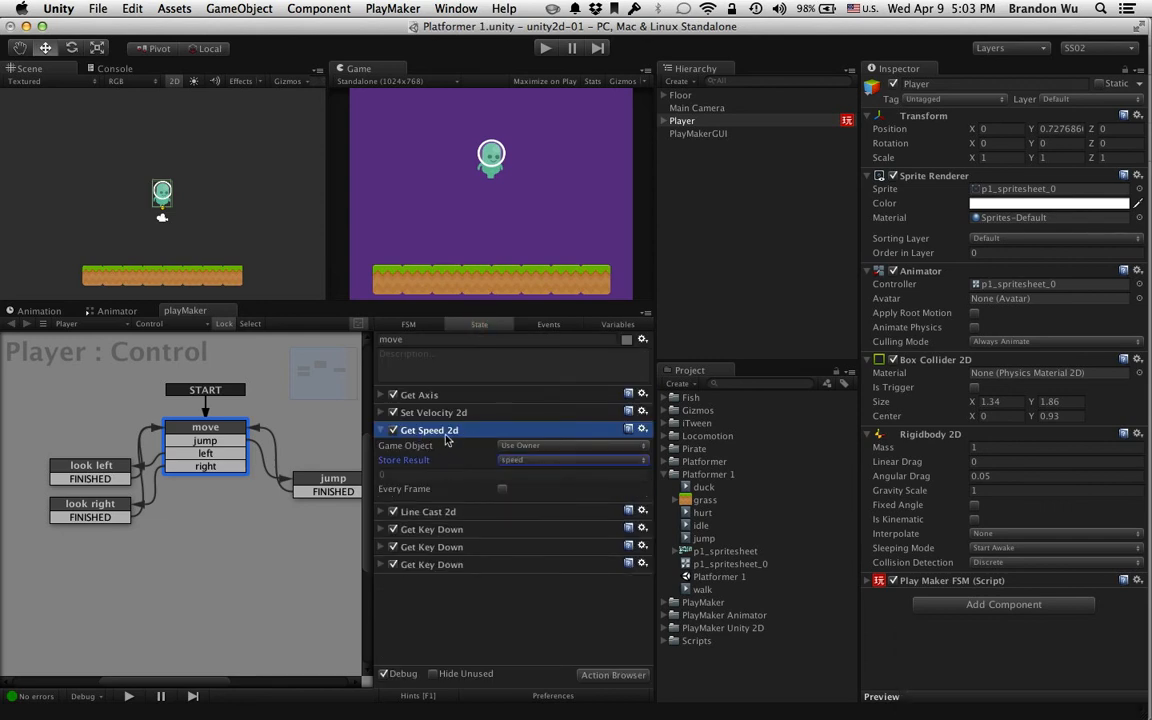
- Add a Set Animator Float action from the Animator category directly below Get Speed 2d in the move state
left_click(605, 679)
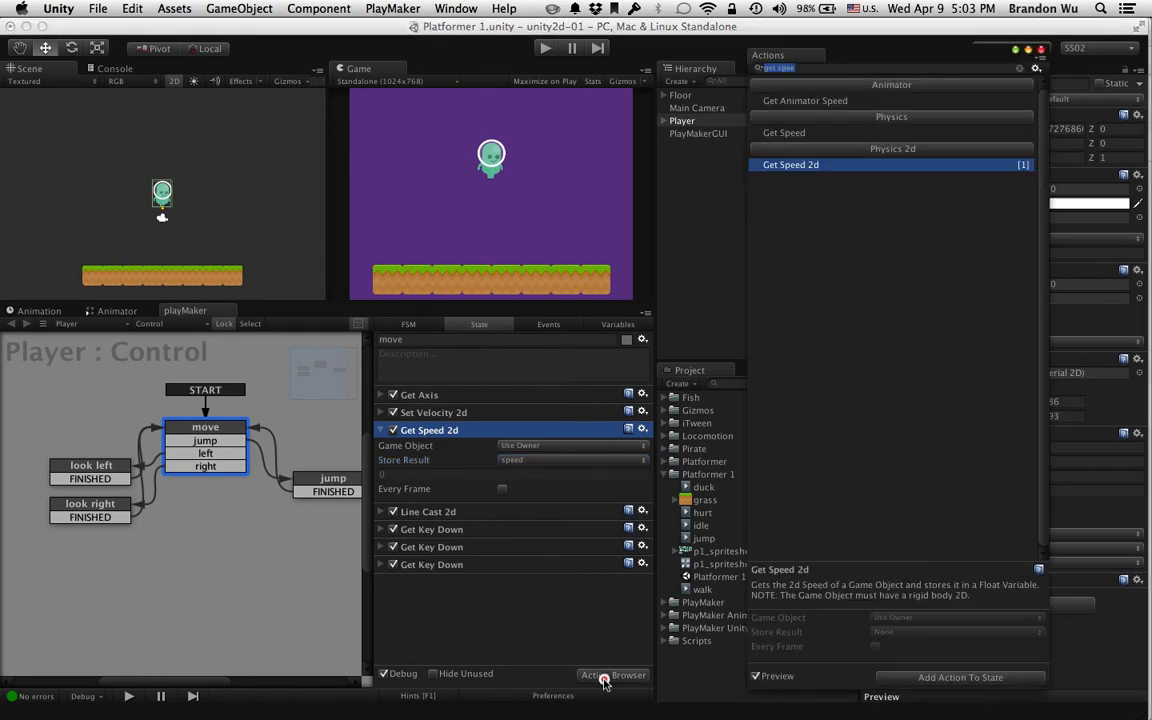
left_click(1020, 69)
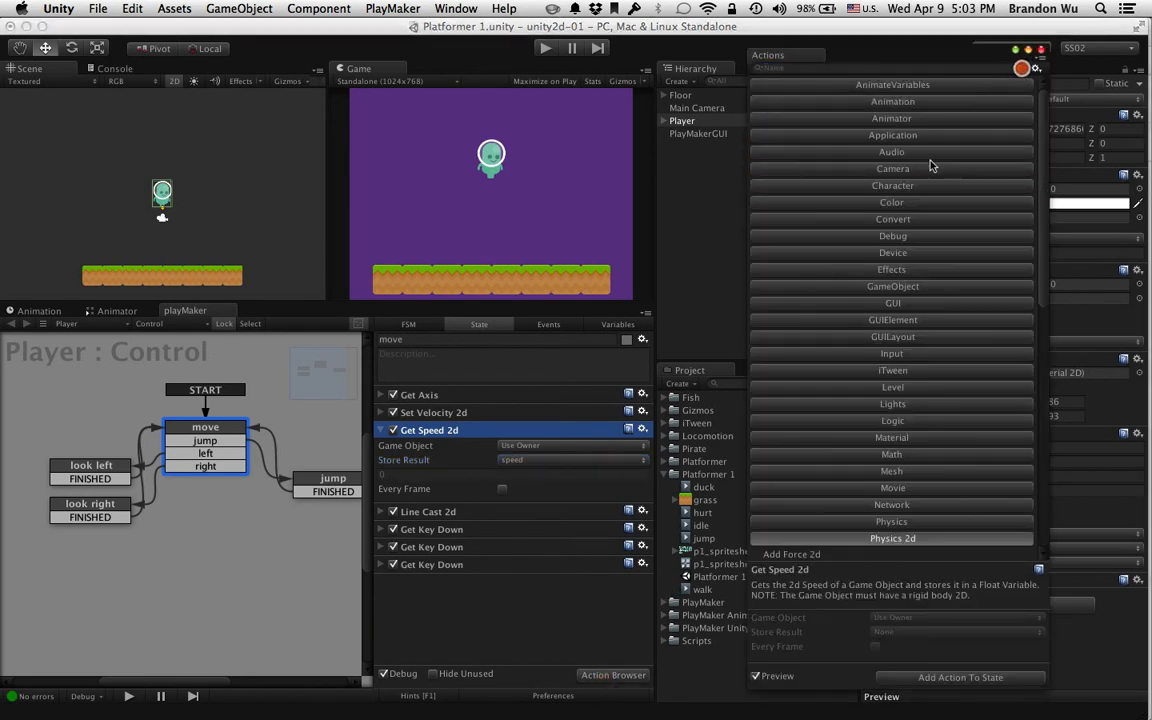
left_click(893, 119)
scroll(878, 325, "down", 5)
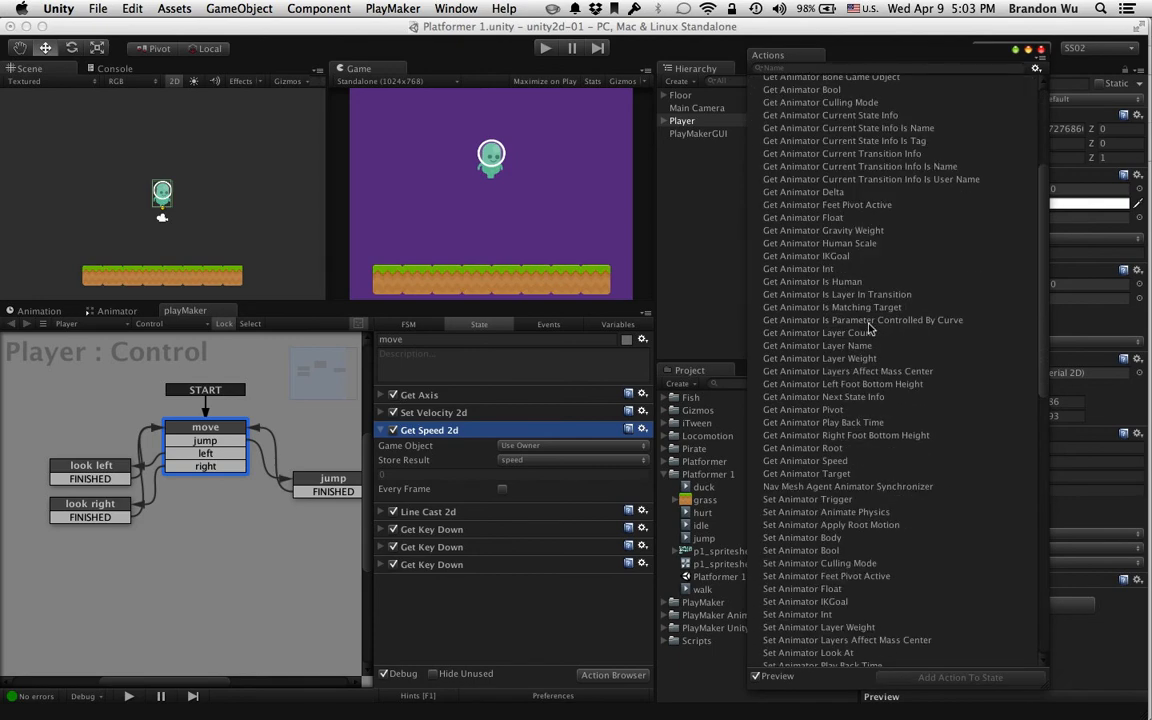
scroll(870, 328, "down", 6)
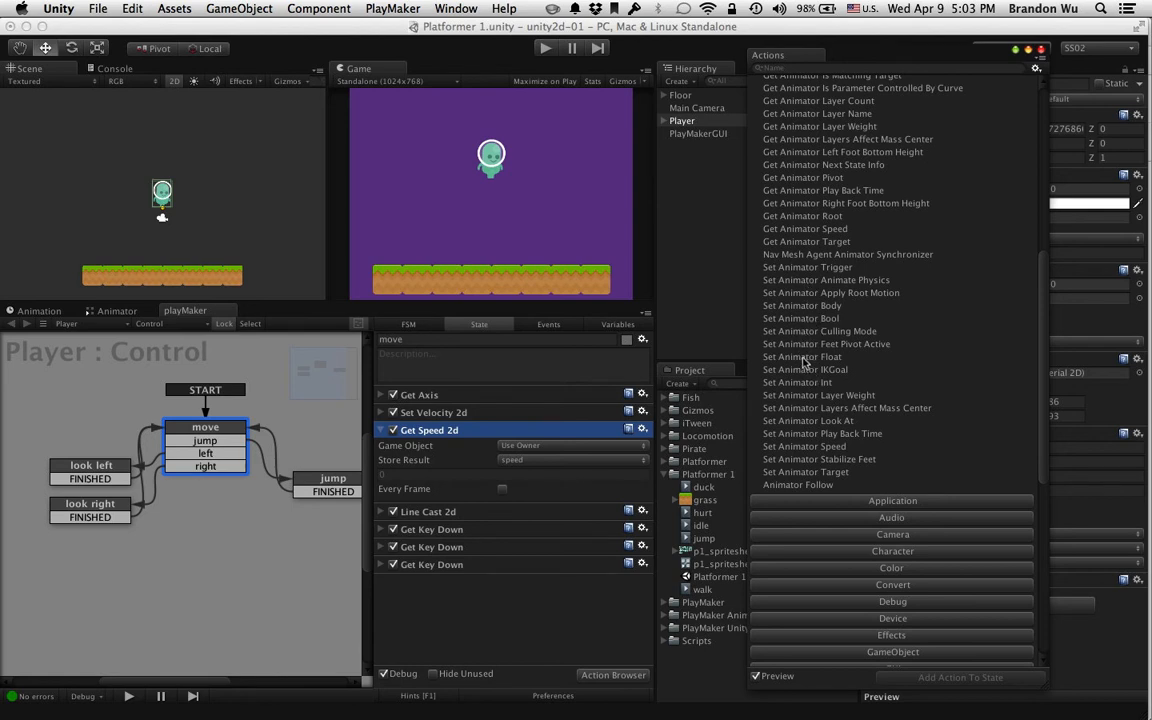
left_click_drag(803, 357, 500, 515)
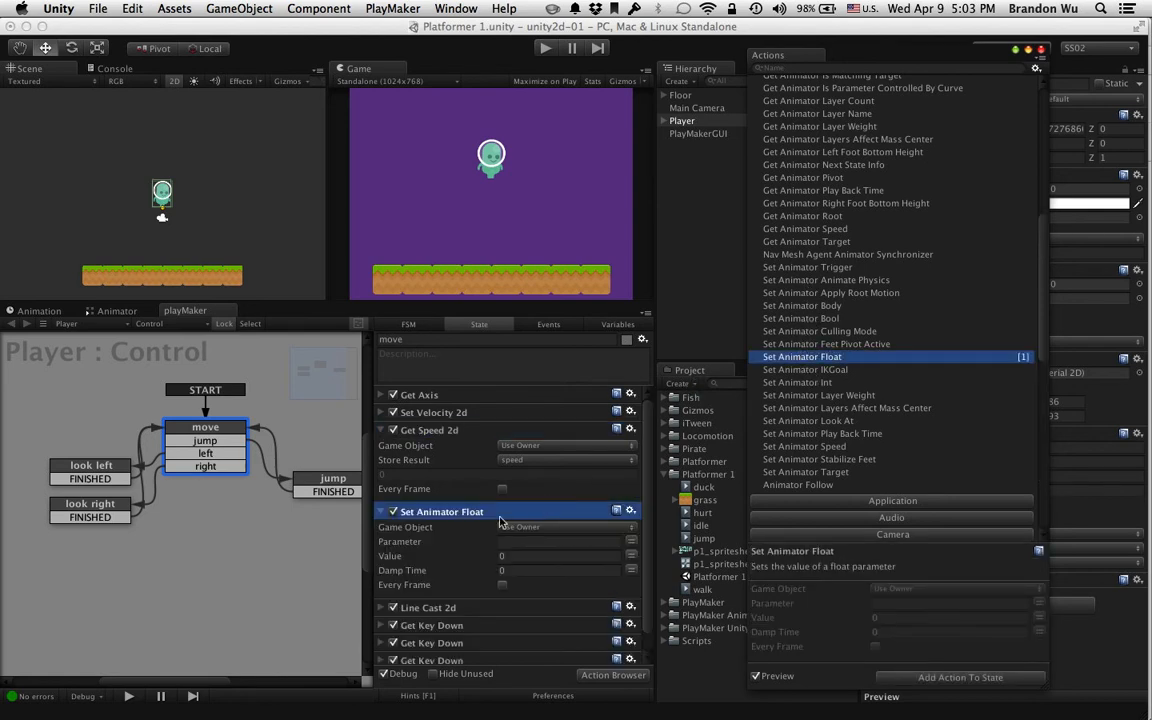
- Set the Set Animator Float action's parameter to speed, checking the name against the animator controller's parameter
left_click(112, 311)
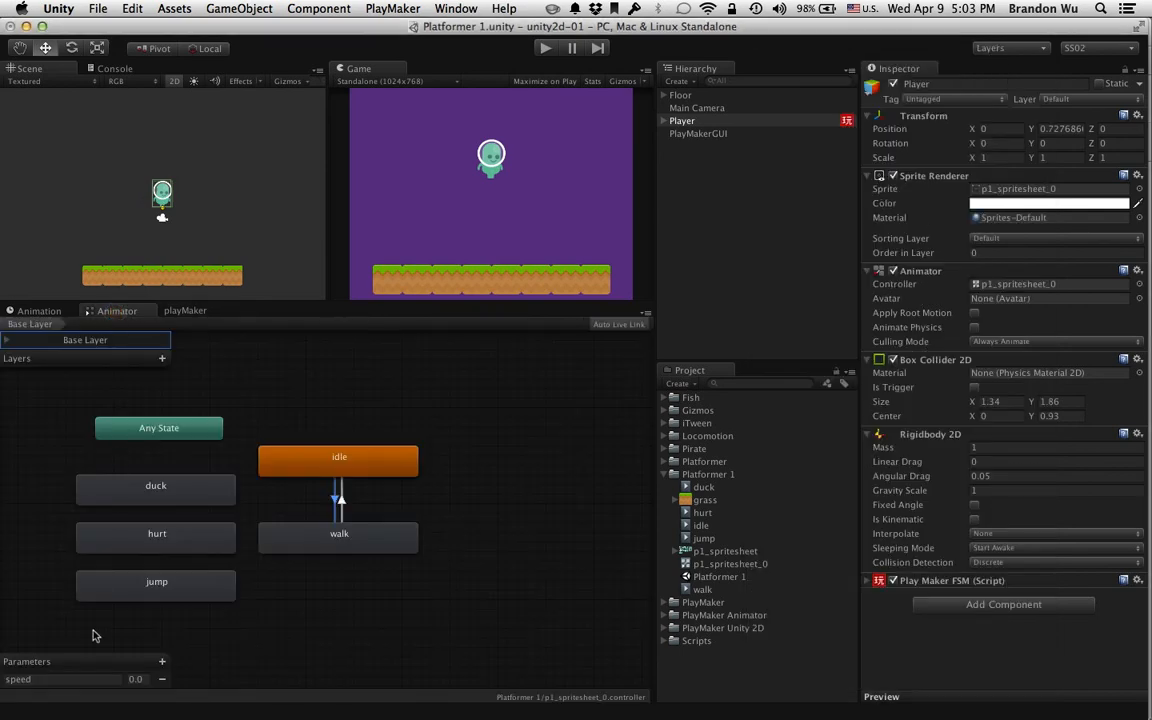
left_click(187, 311)
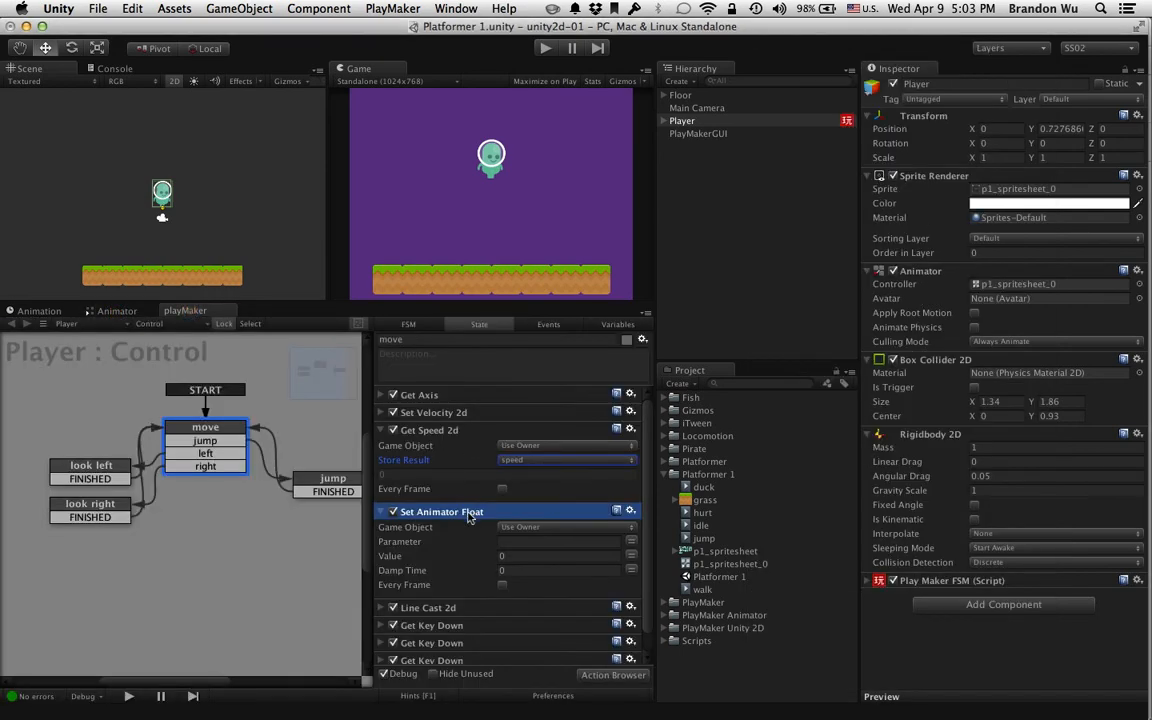
scroll(445, 505, "down", 1)
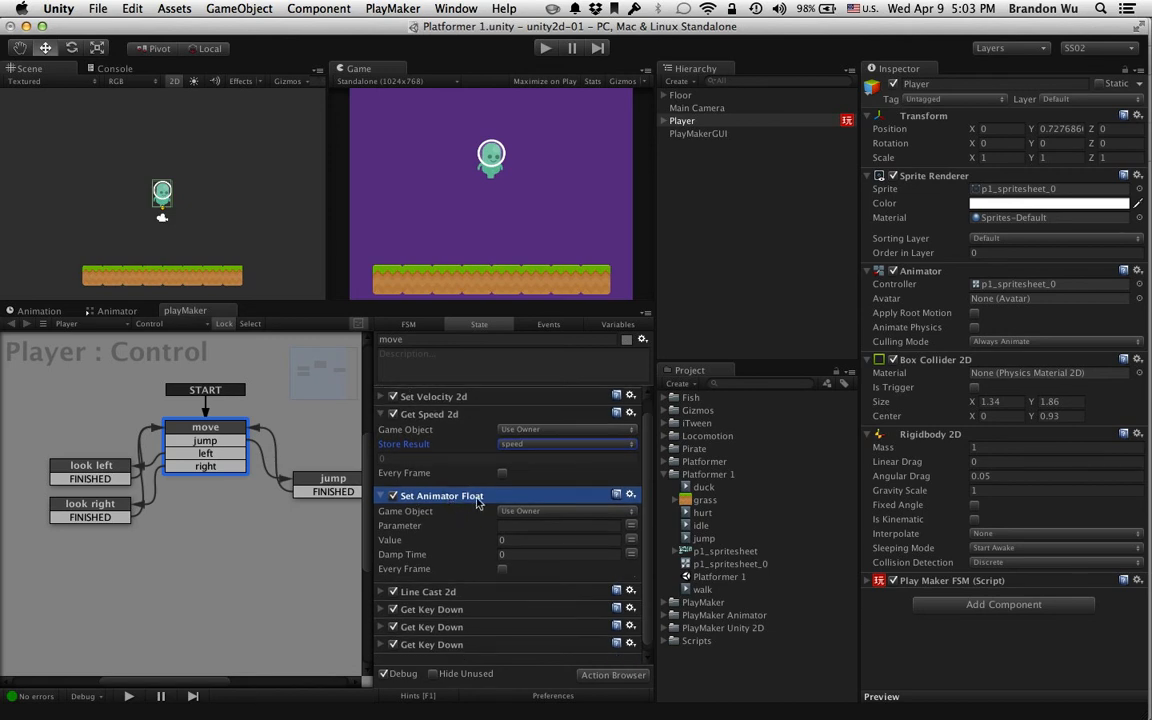
left_click(619, 529)
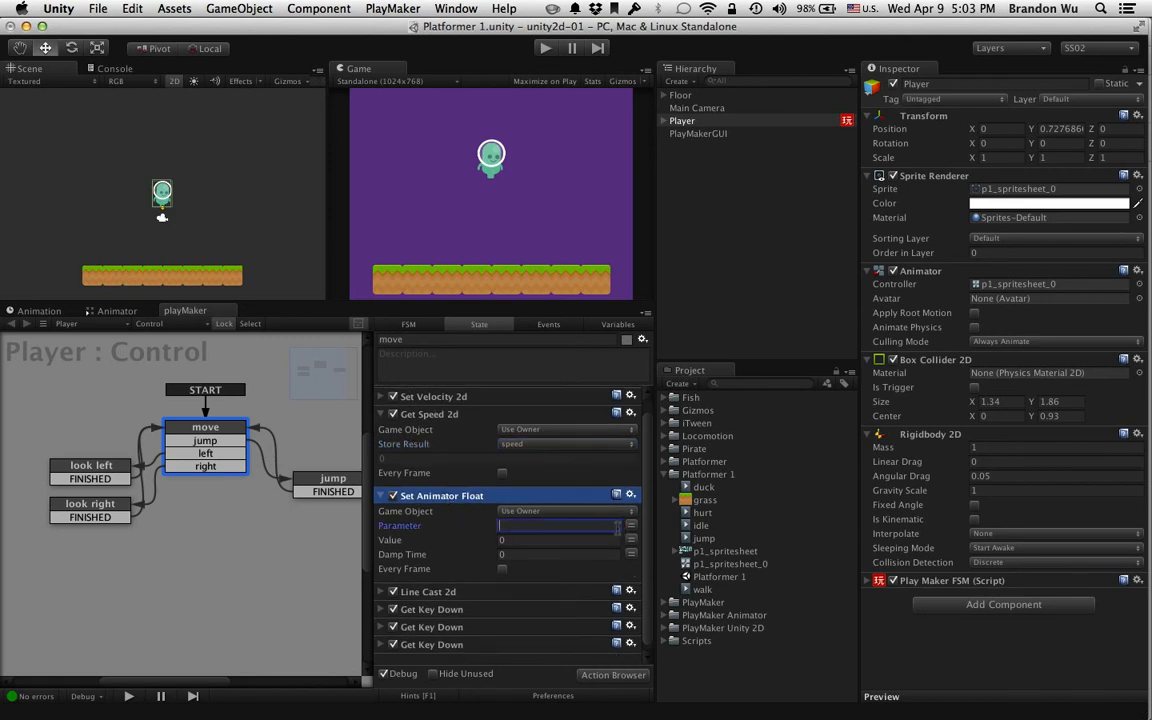
type("speed")
key("Return")
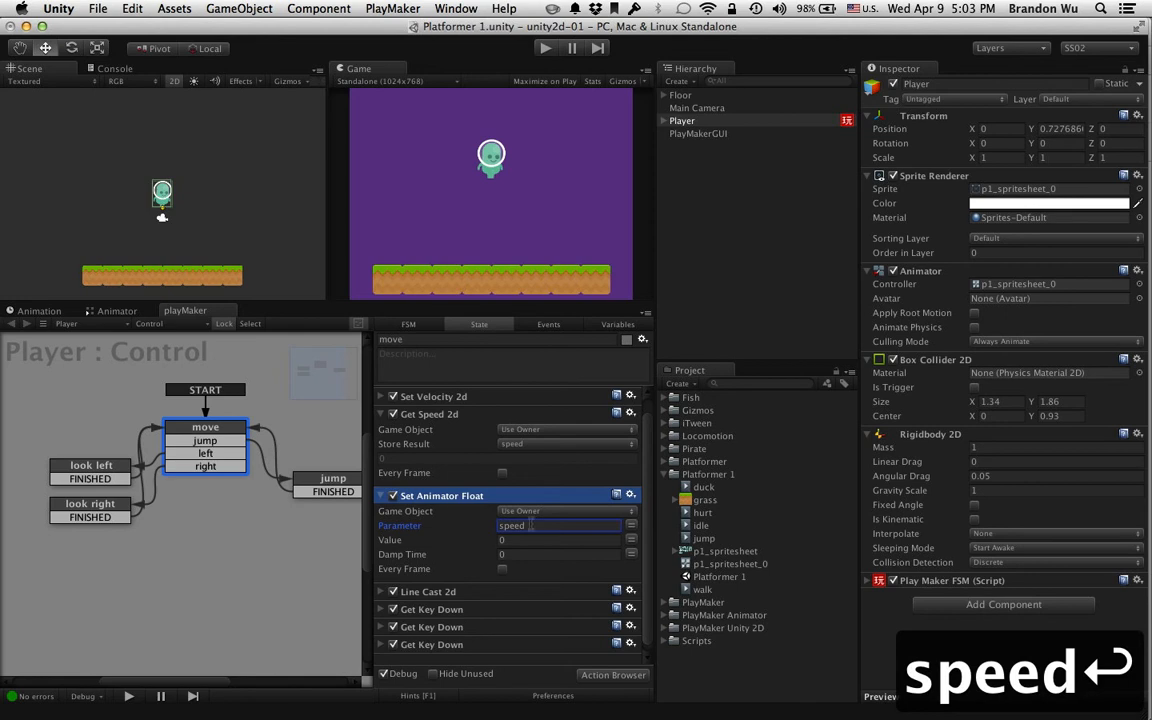
left_click(115, 310)
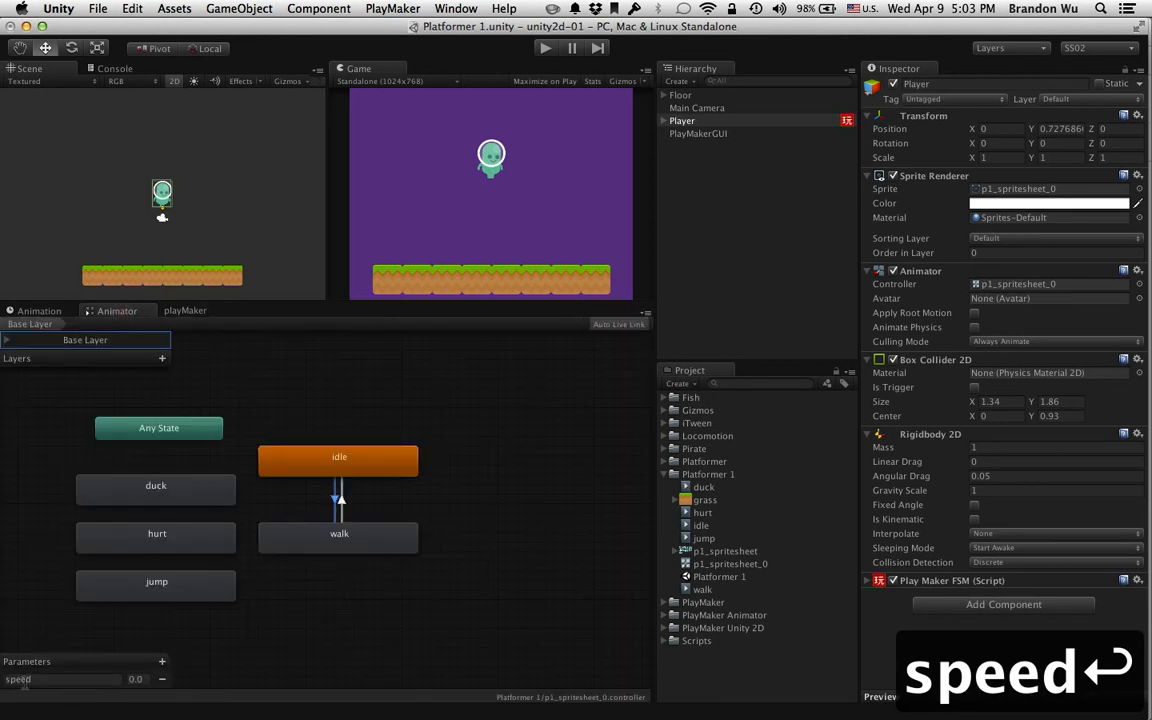
left_click(185, 311)
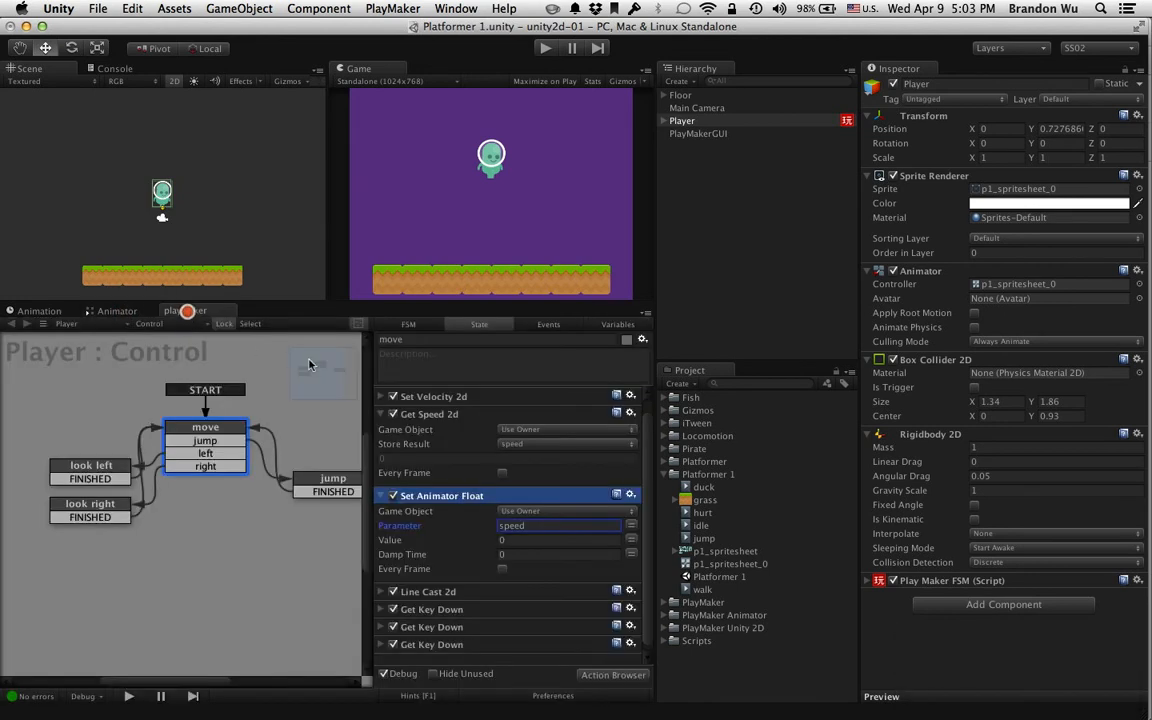
- Link the Set Animator Float action's value to the speed variable
left_click(630, 541)
left_click(590, 541)
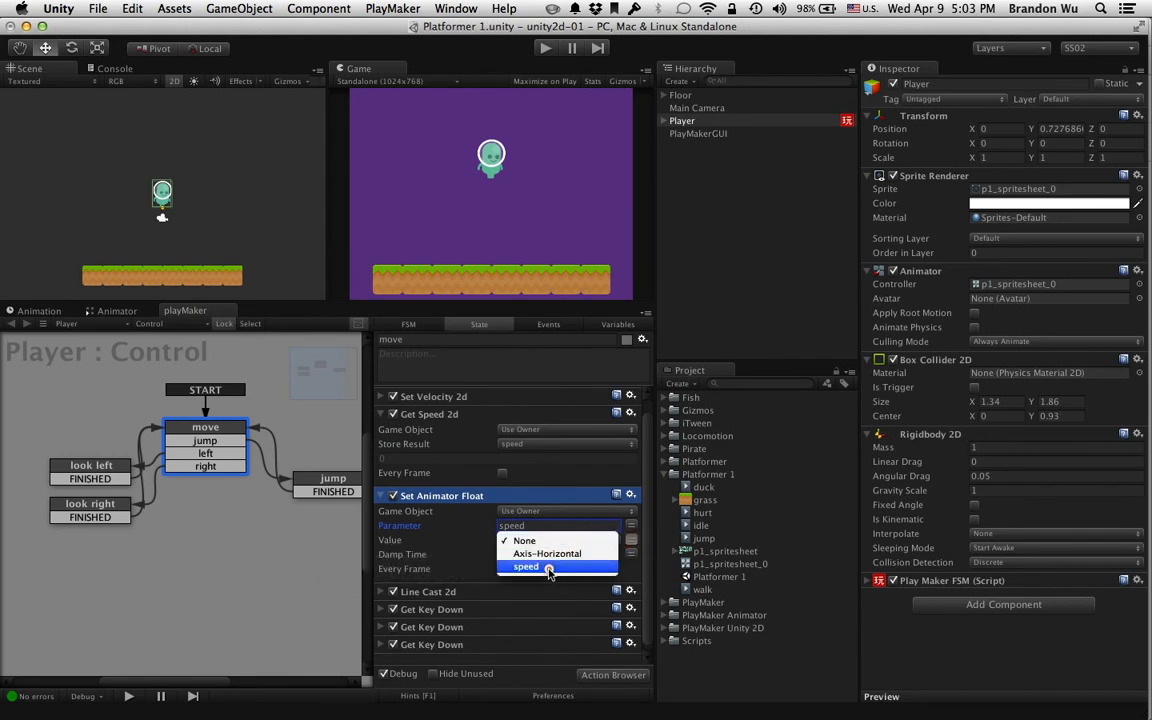
left_click(549, 567)
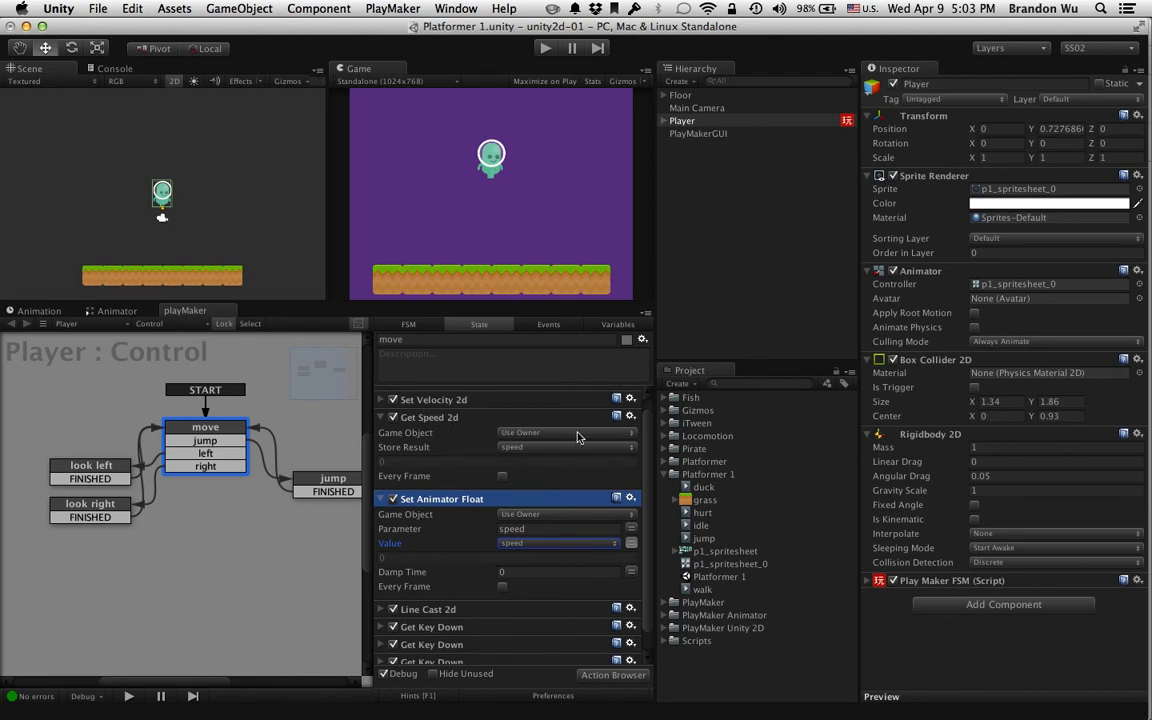
- Rename the FSM's speed variable as player speed
left_click(618, 325)
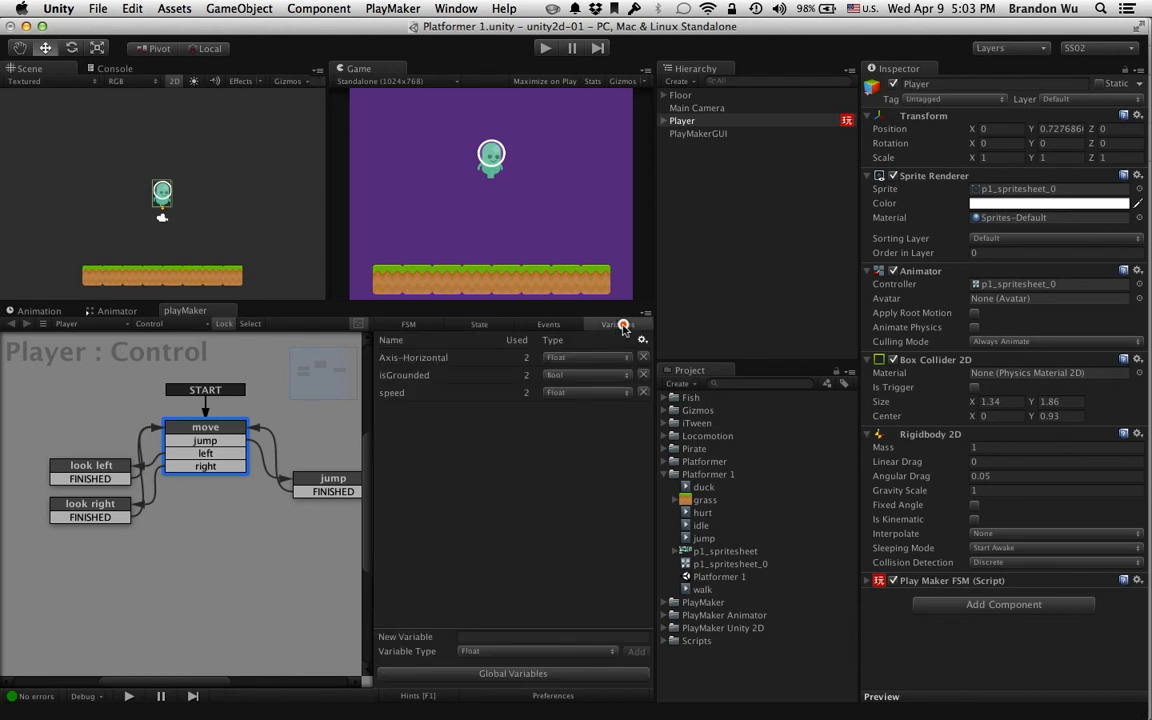
left_click(489, 394)
left_click(505, 593)
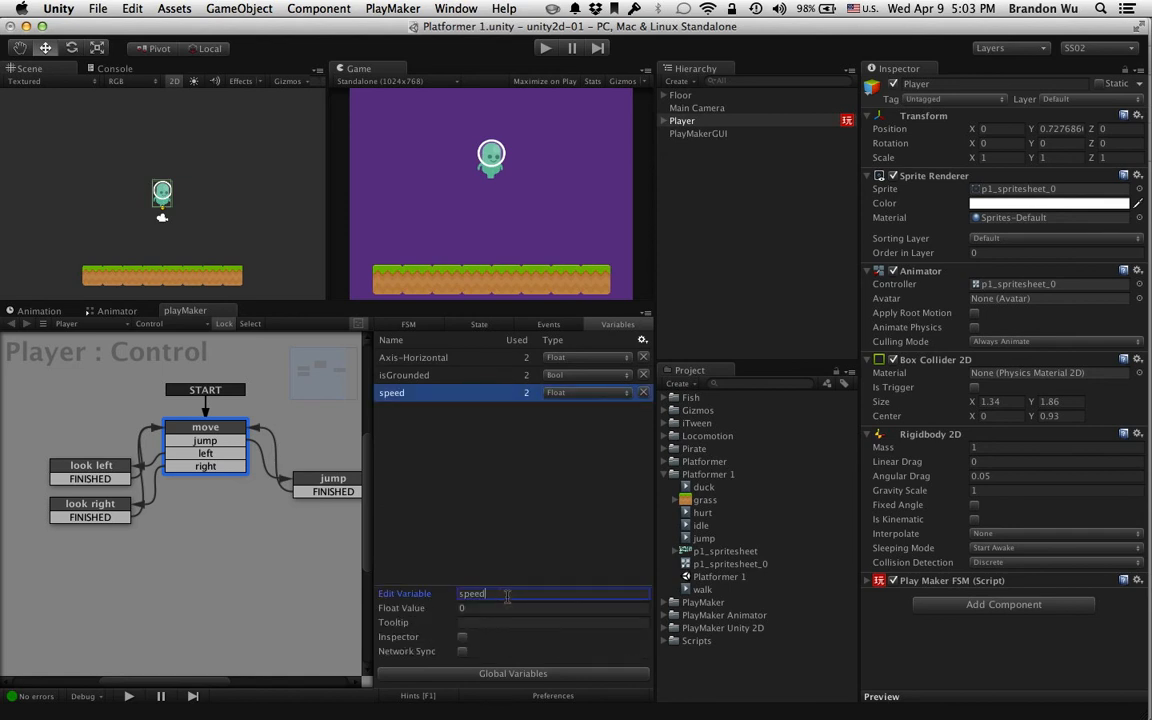
type("character")
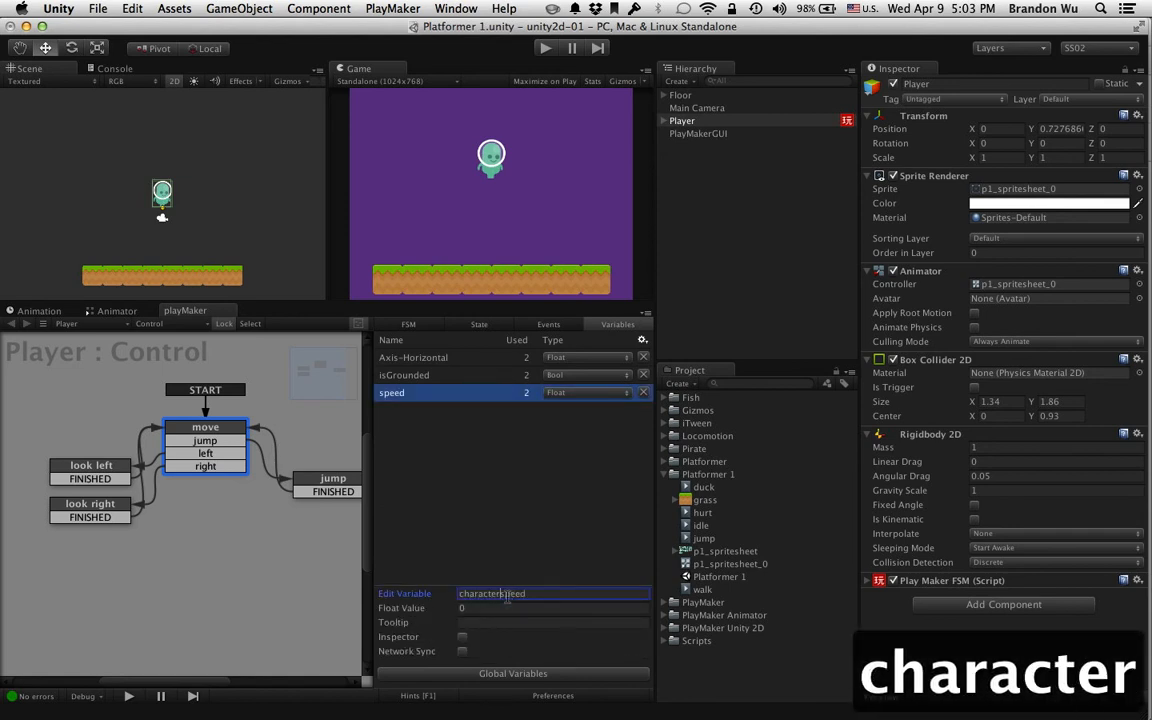
key("shift+Up")
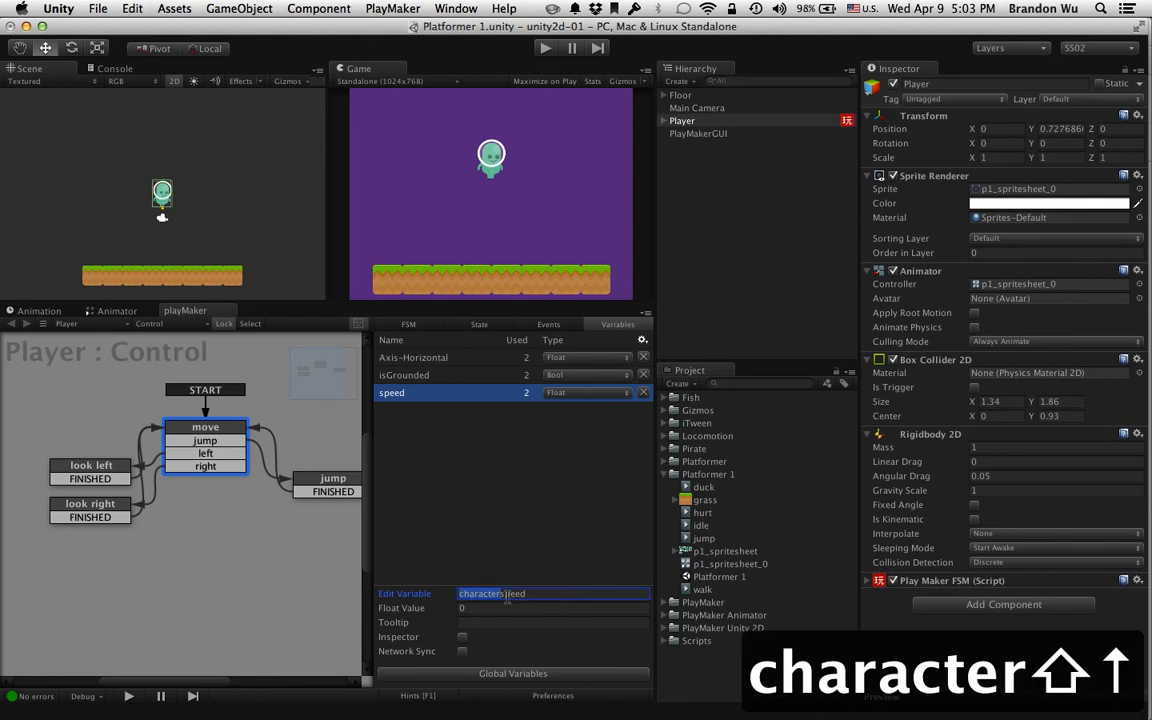
type("player")
key("Return")
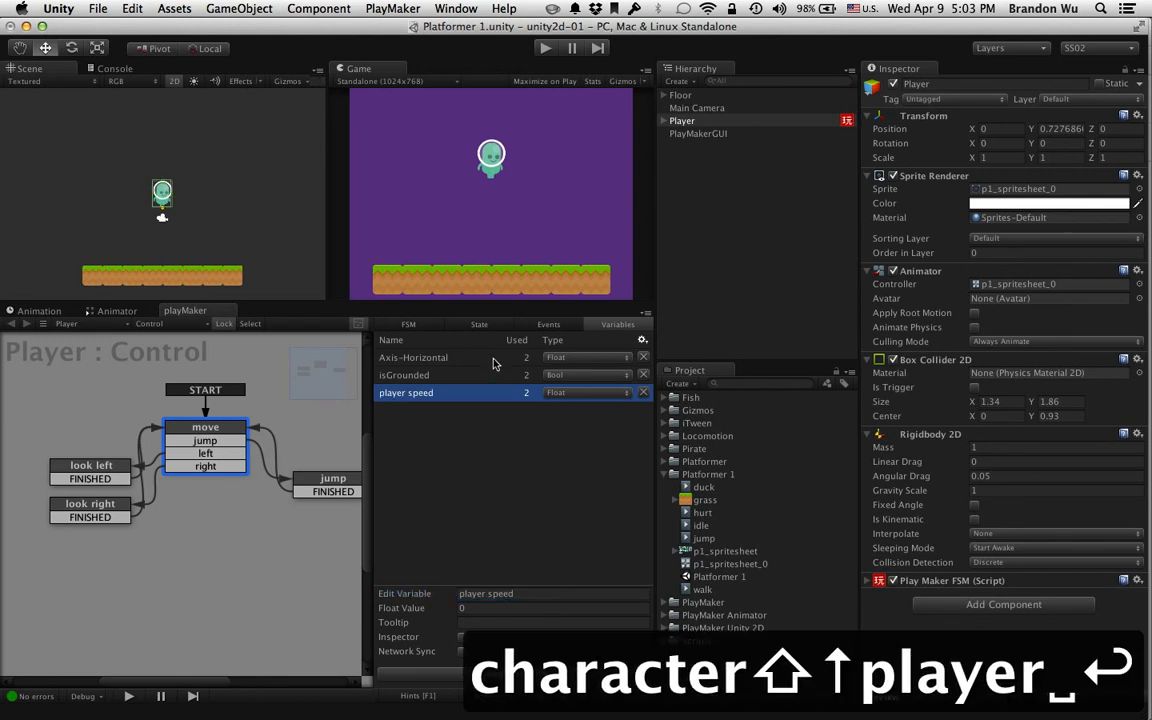
- Make both the Get Speed 2d and Set Animator Float actions in the move state run every frame
left_click(480, 324)
left_click(430, 418)
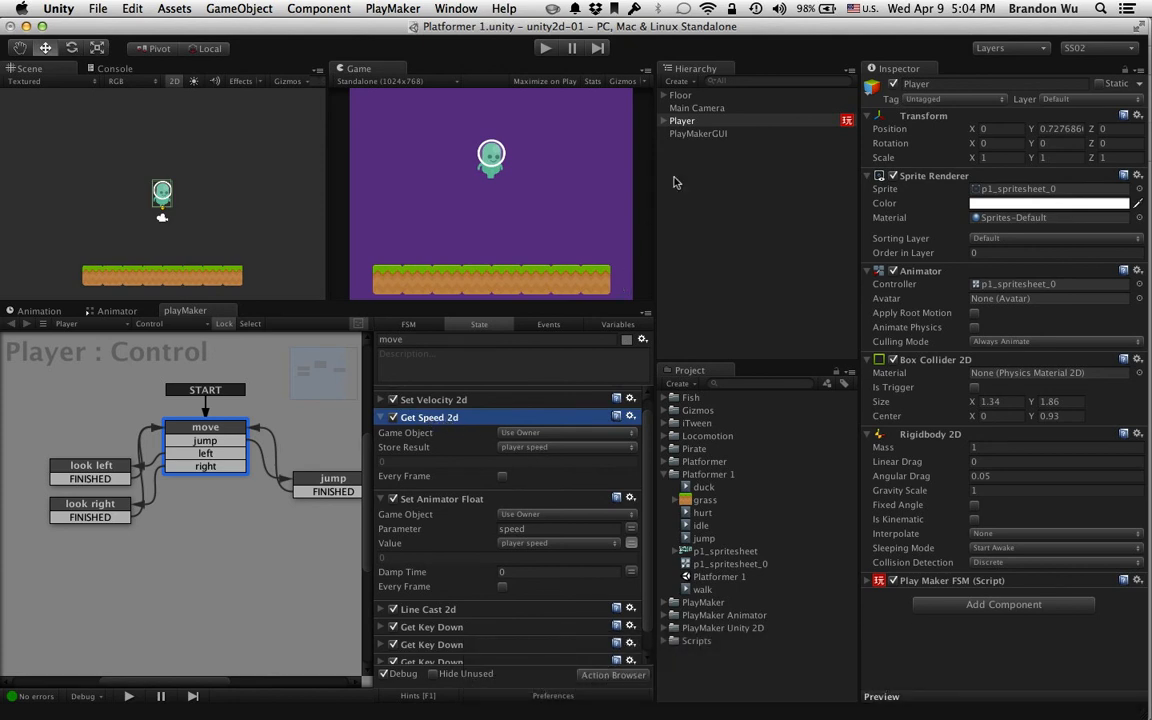
left_click(503, 477)
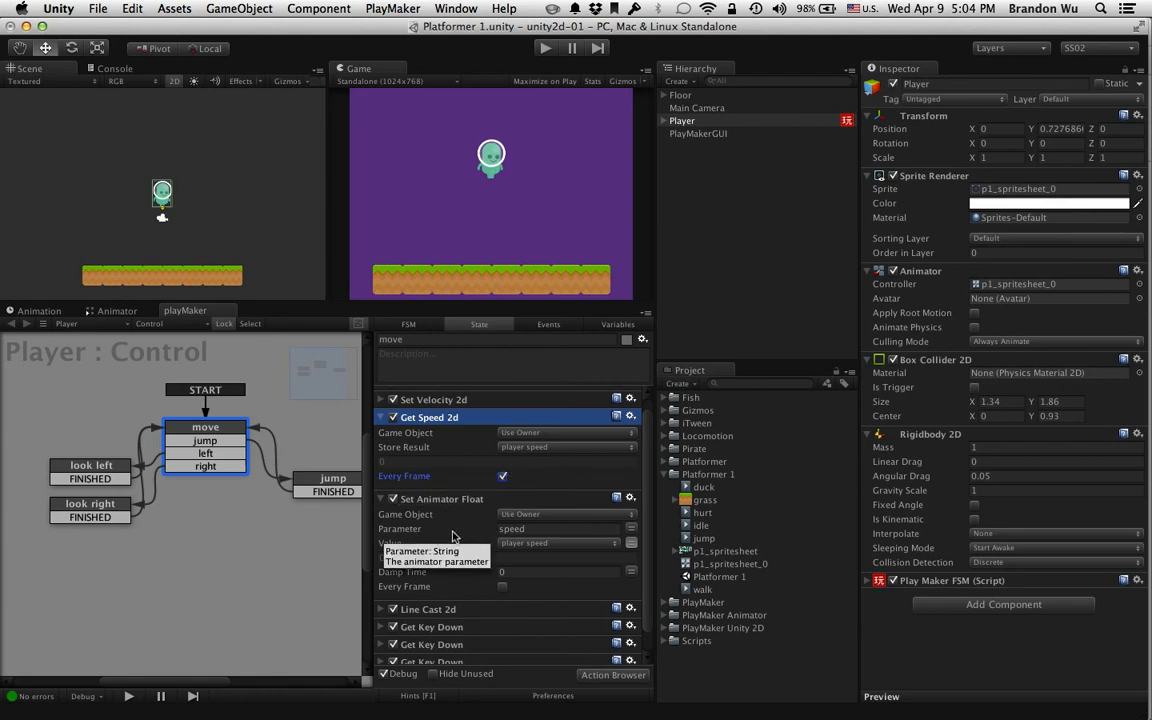
left_click(124, 311)
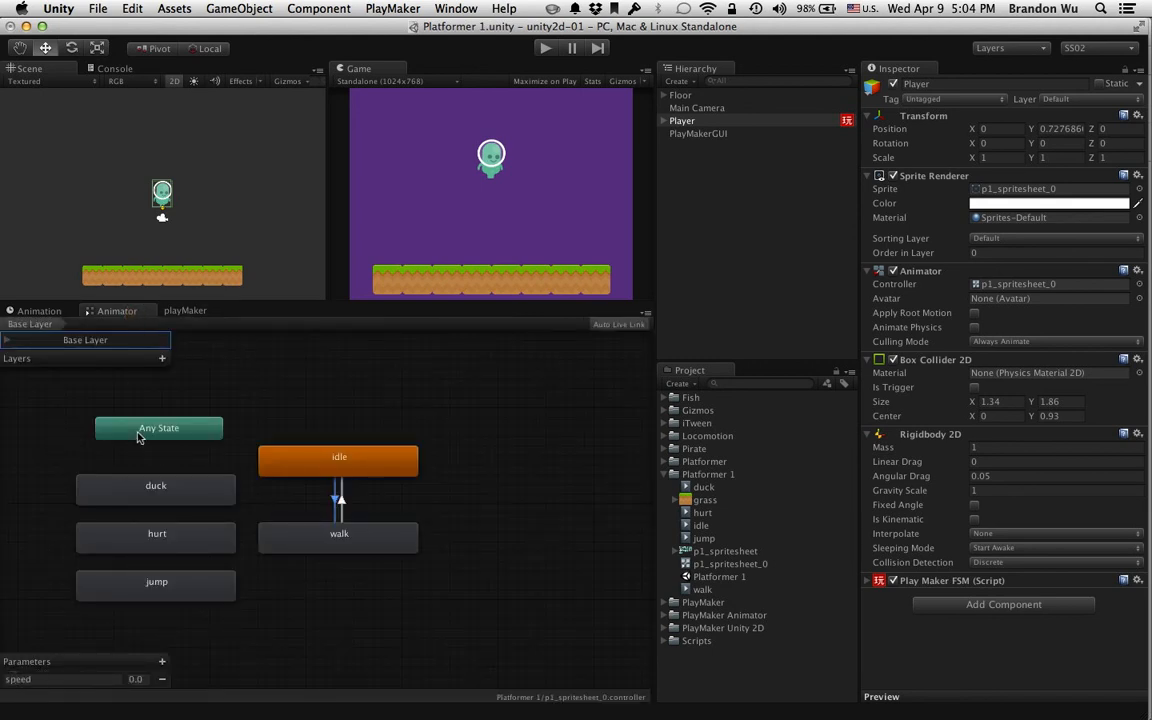
left_click(185, 311)
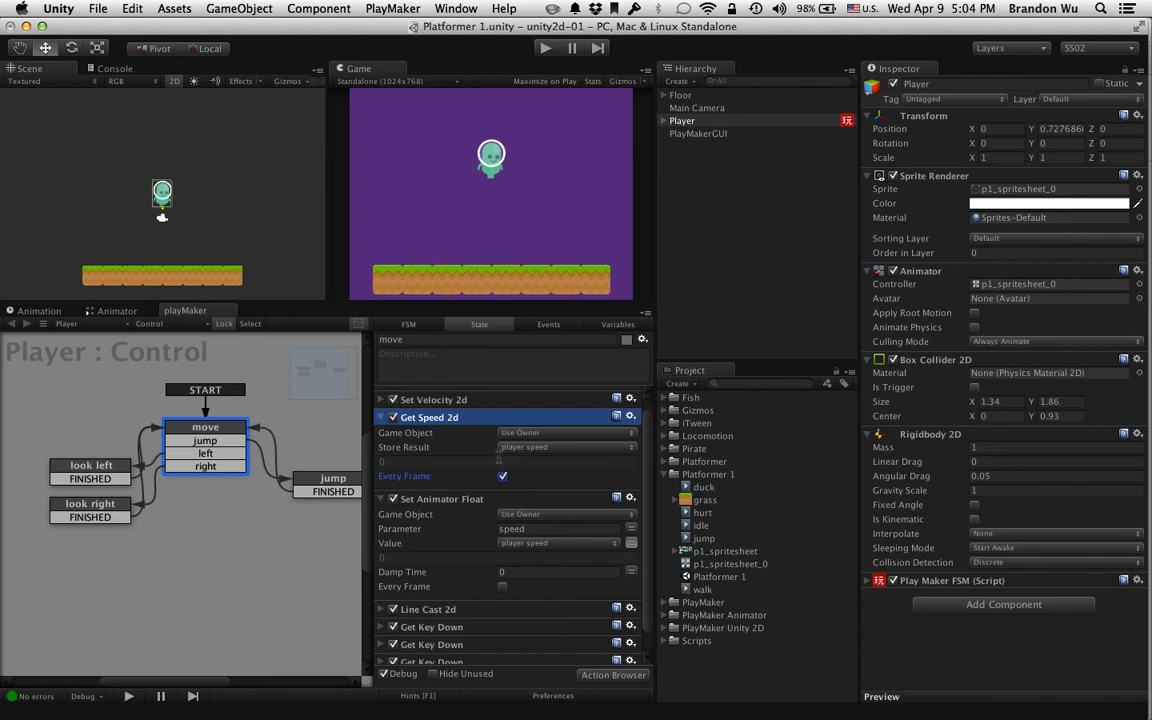
left_click(503, 588)
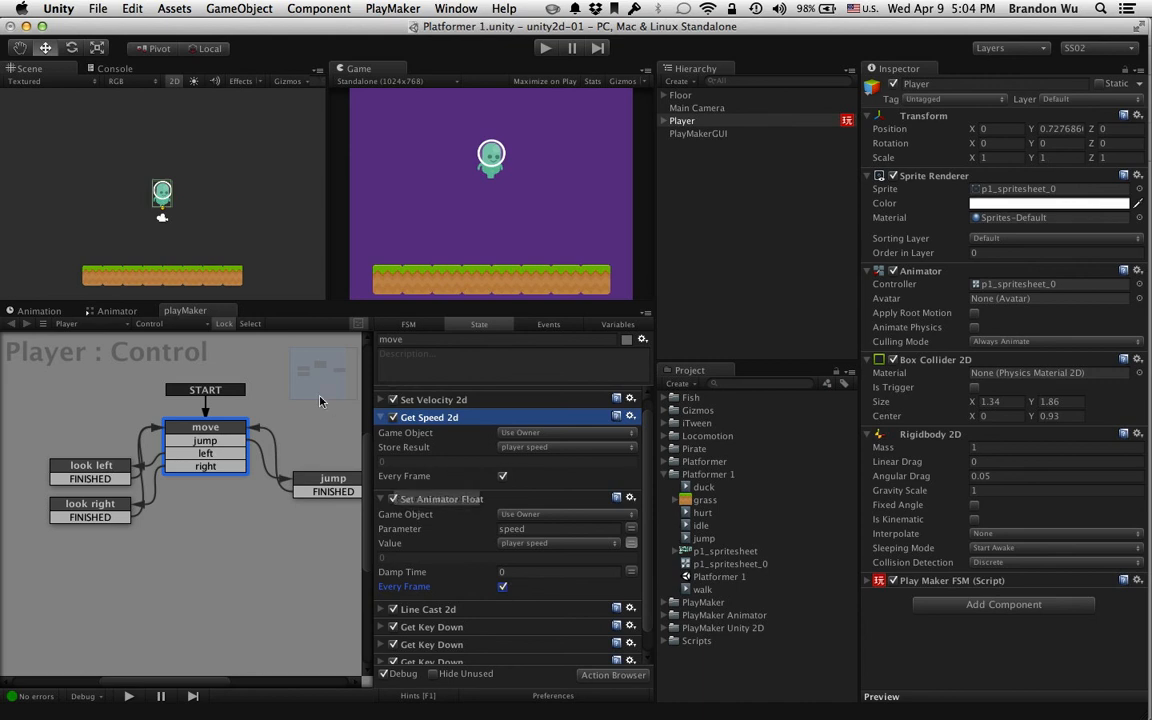
- Run the game with the animator graph in view and walk the player both ways to check the idle and walk states against speed
left_click(117, 311)
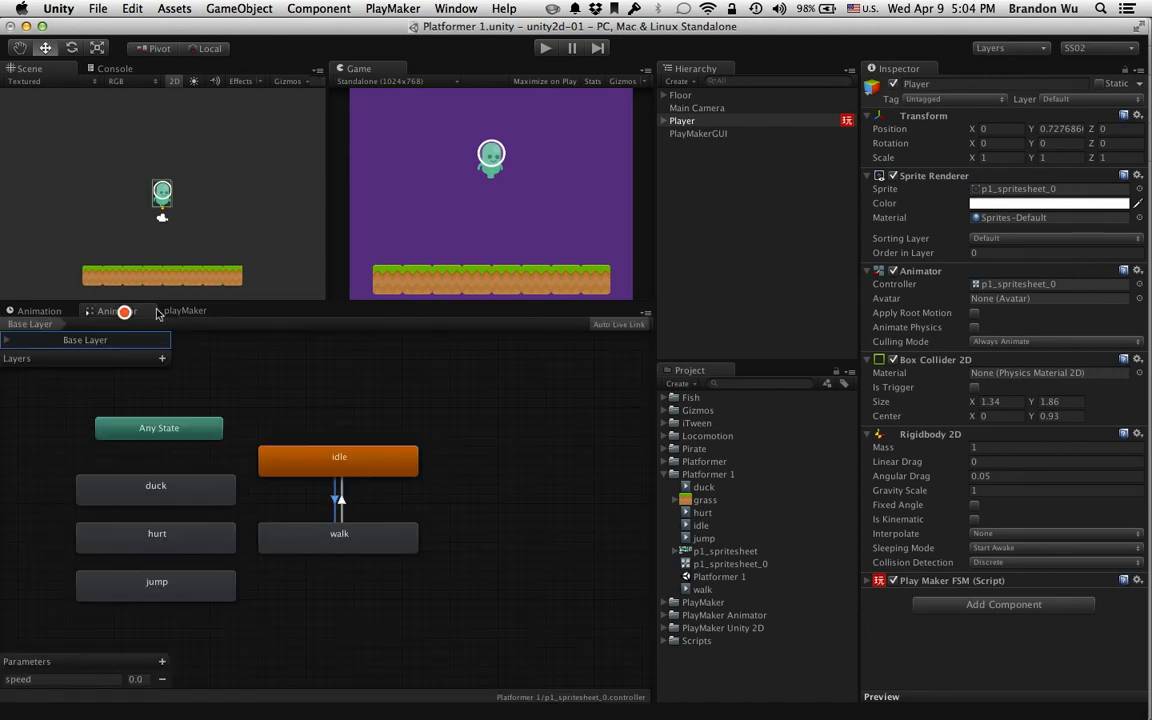
left_click(545, 49)
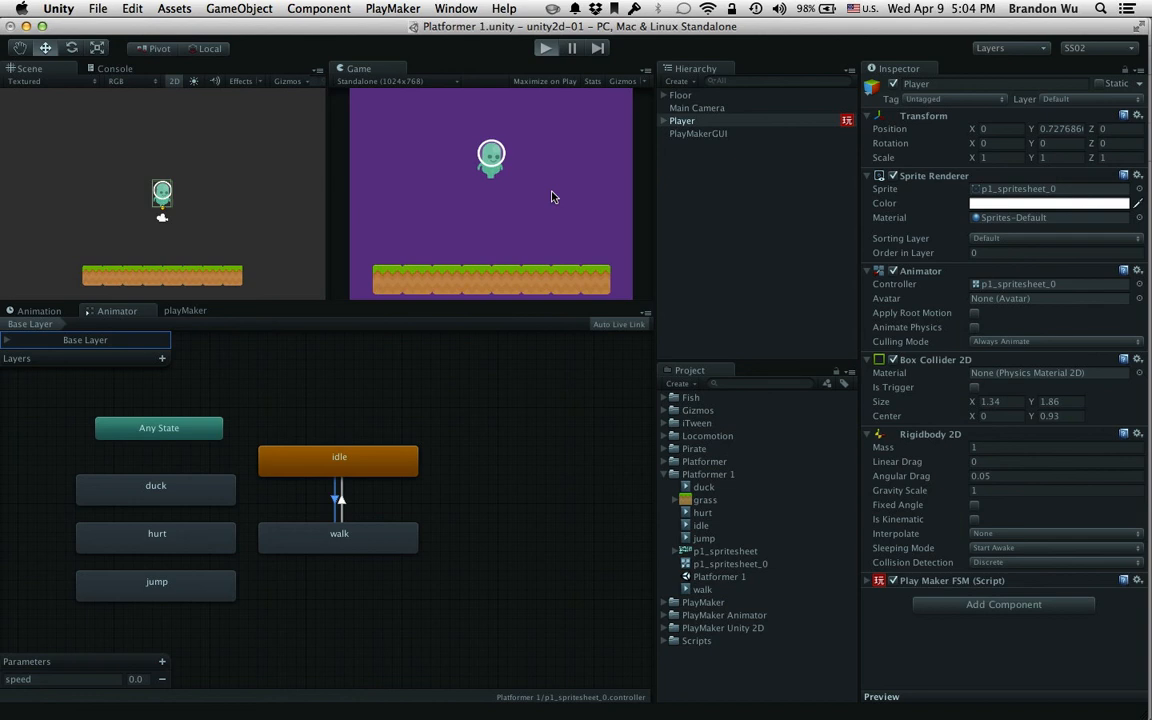
key("Right")
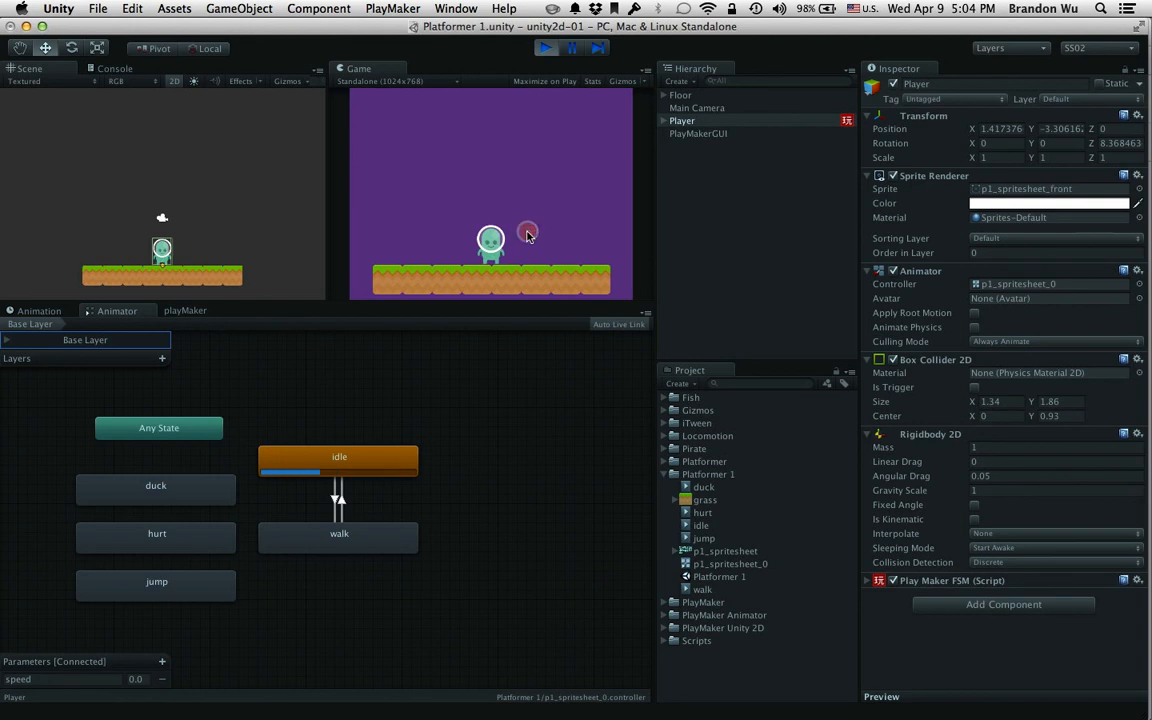
key("Left")
key("Right")
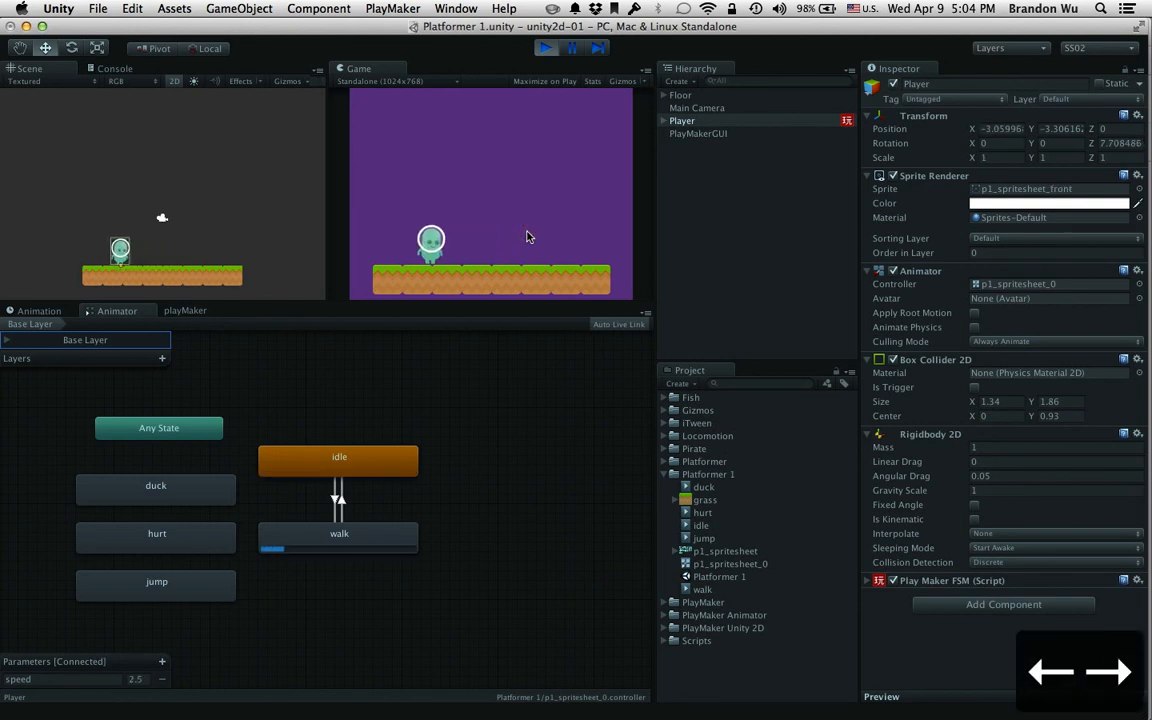
key("Left")
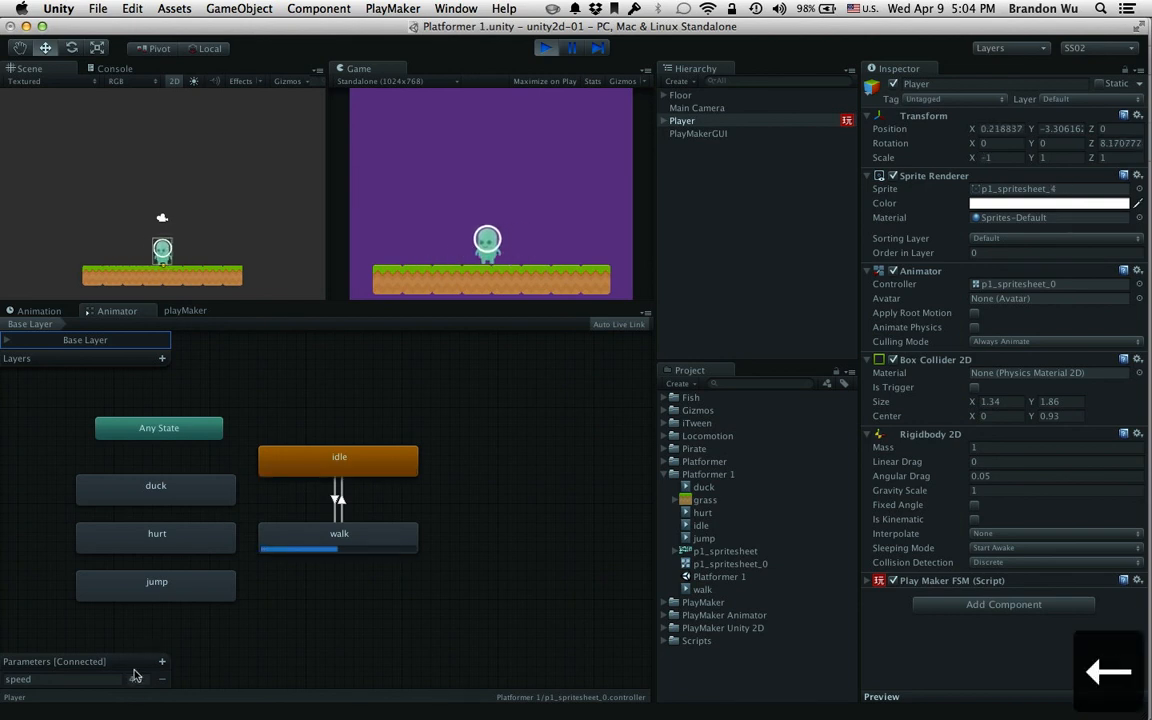
key("Left")
key("Right")
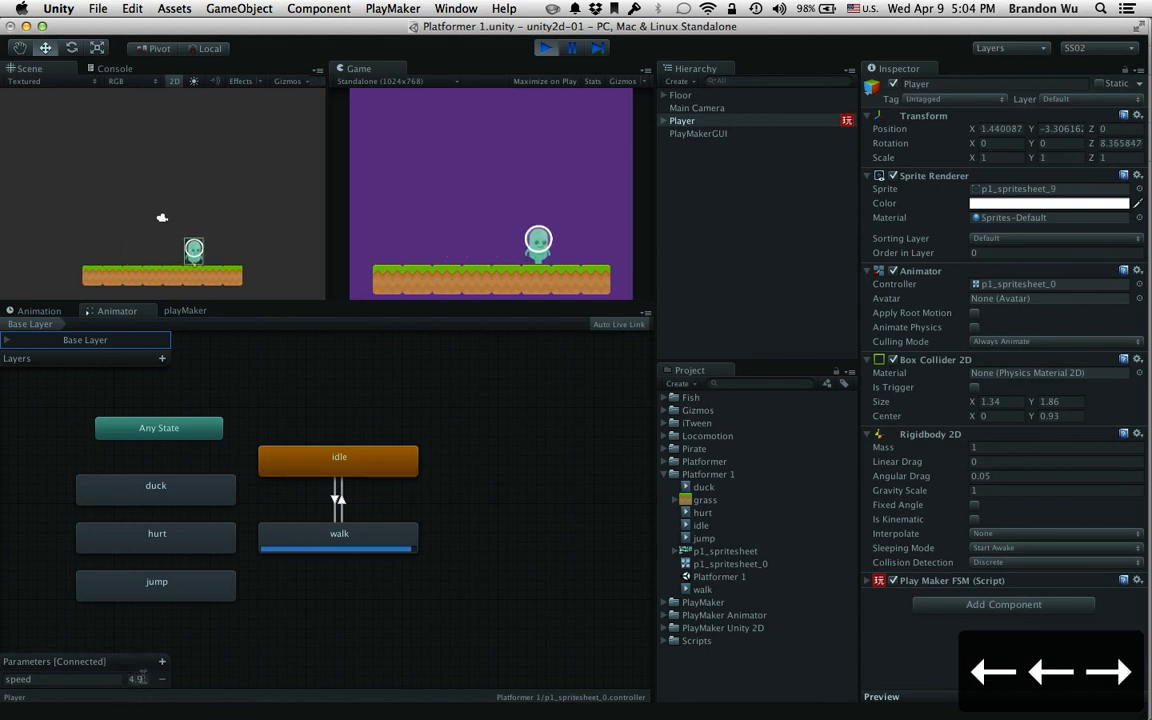
key("Left")
key("Right")
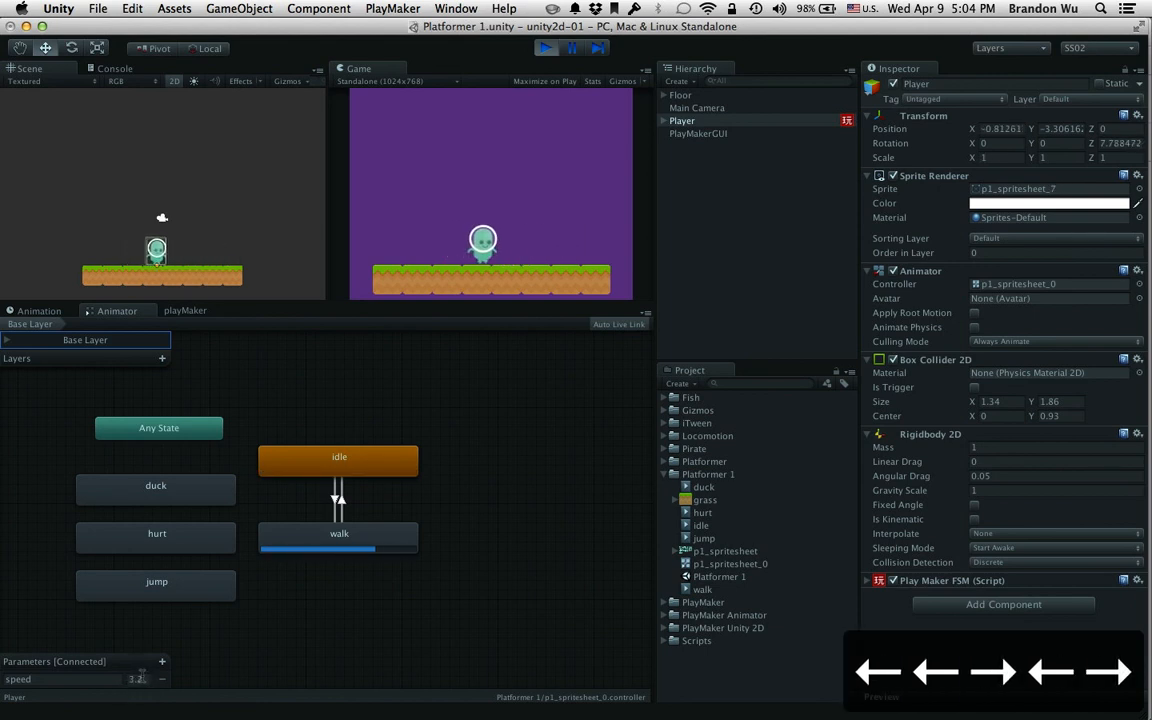
key("Left")
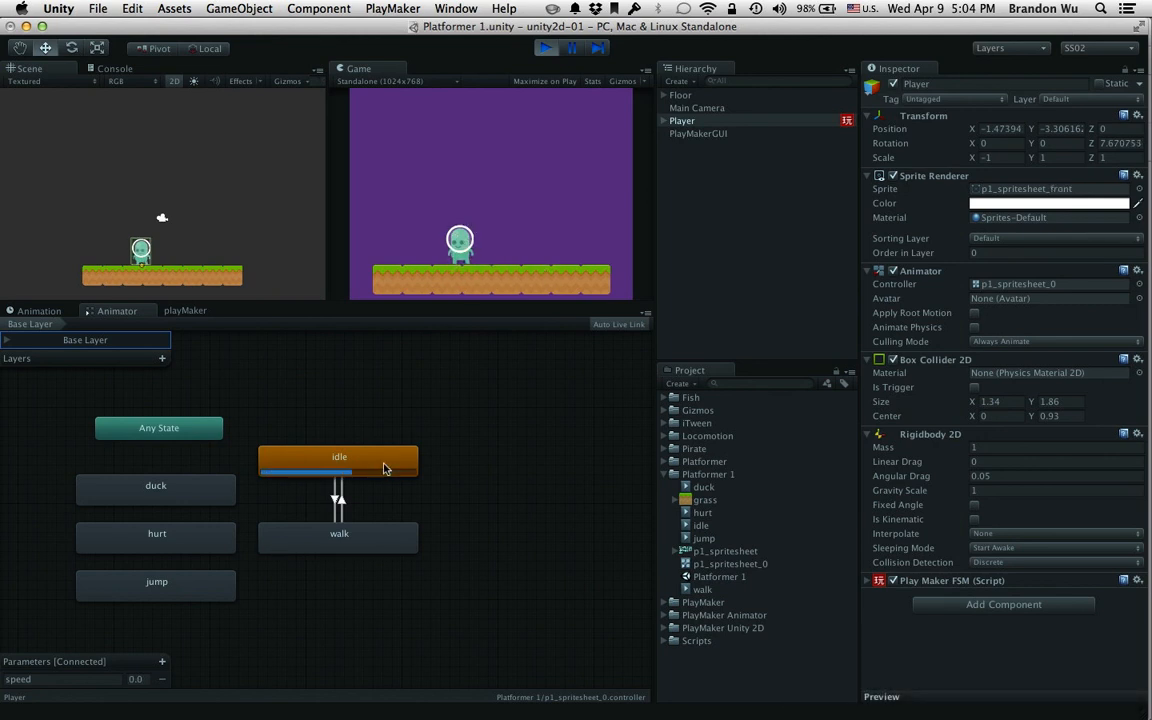
key("Right")
key("Left")
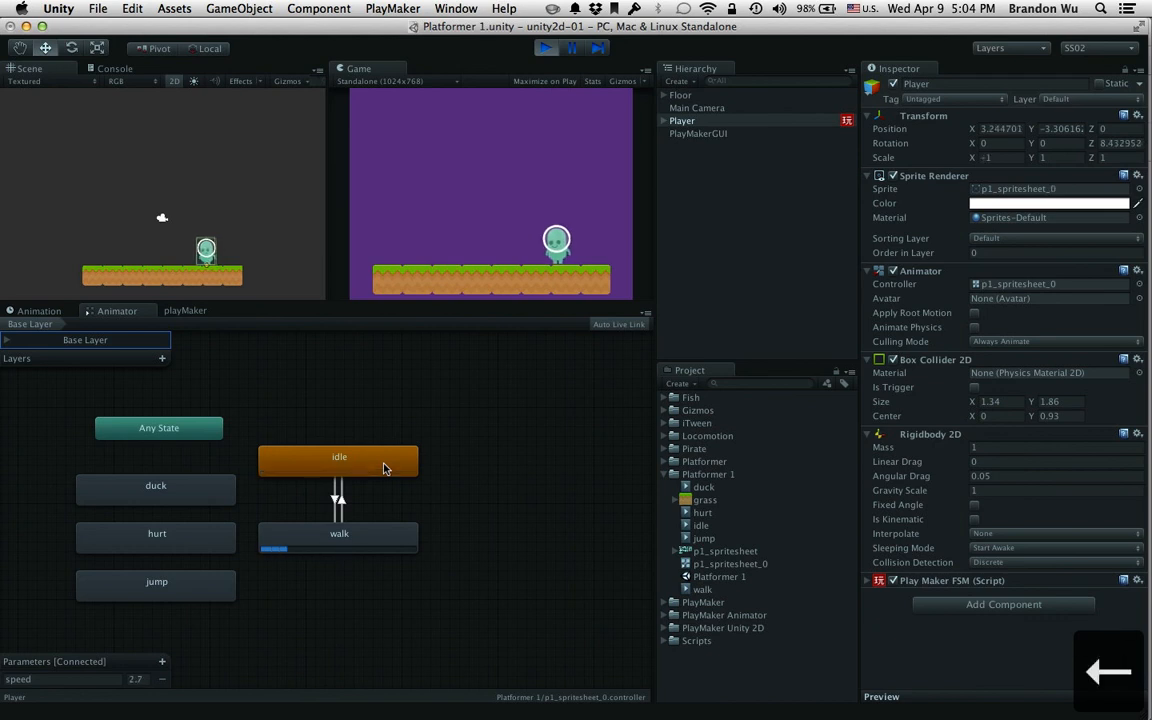
key("Right")
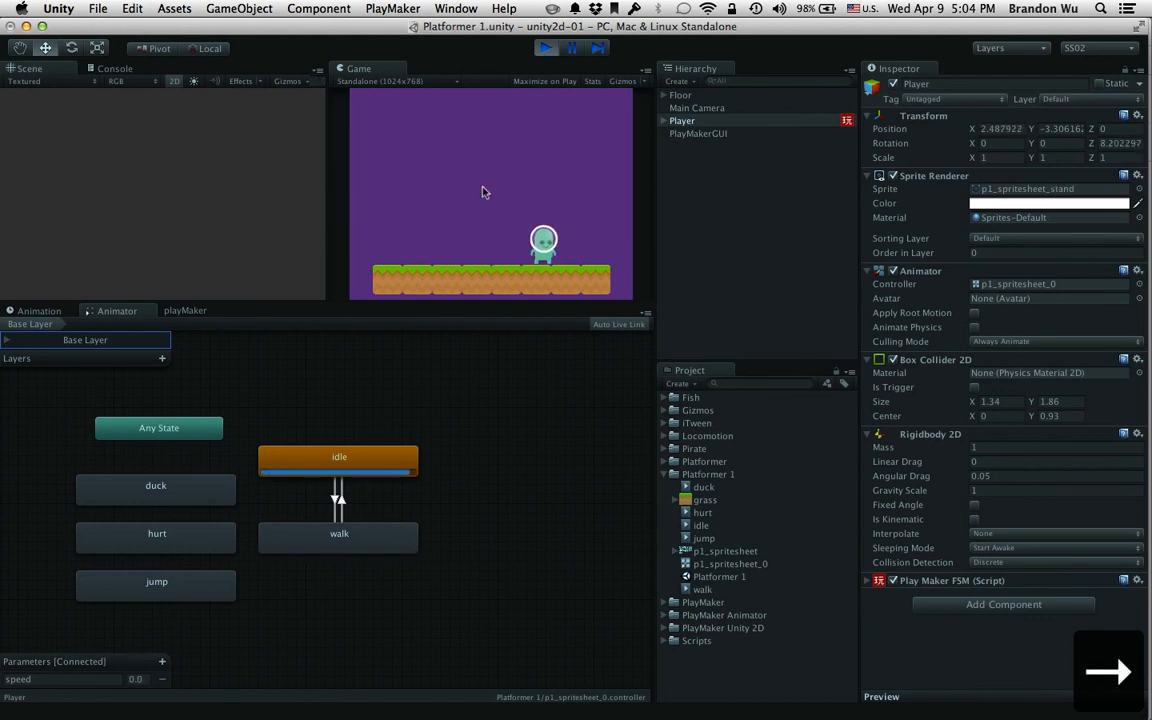
- Frame the Player in the Scene view, then walk it back and forth and make it jump to examine its animations up close
double_click(702, 120)
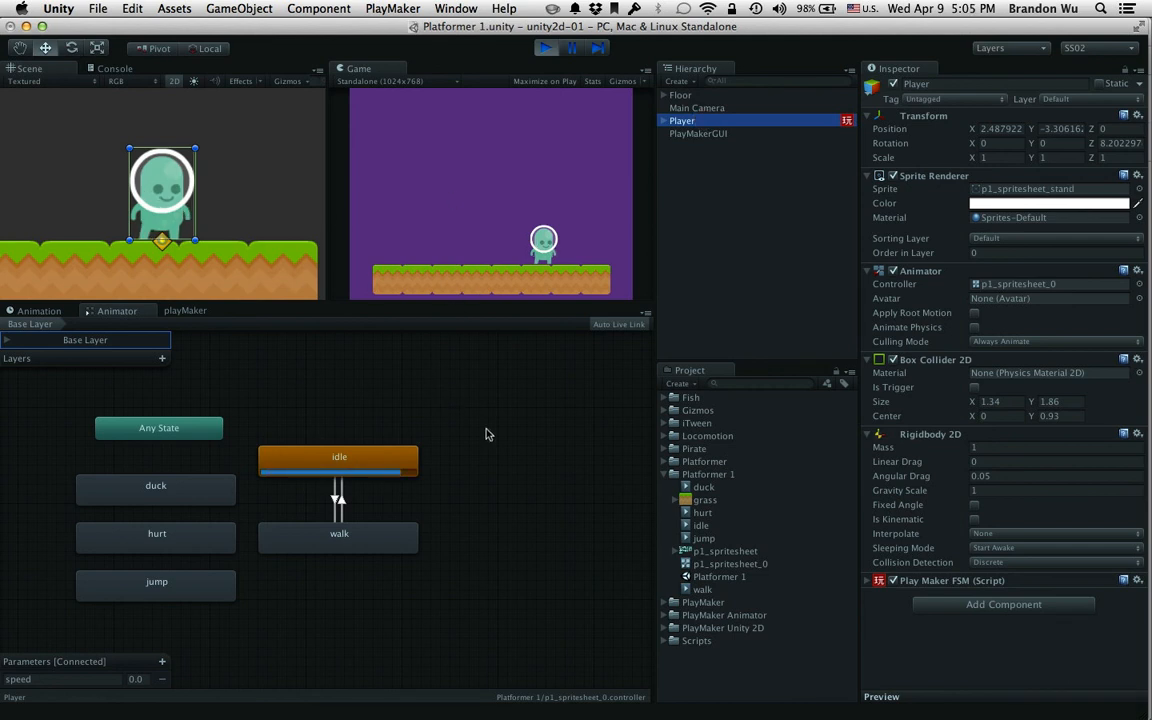
key("Right")
left_click(478, 250)
key("Right")
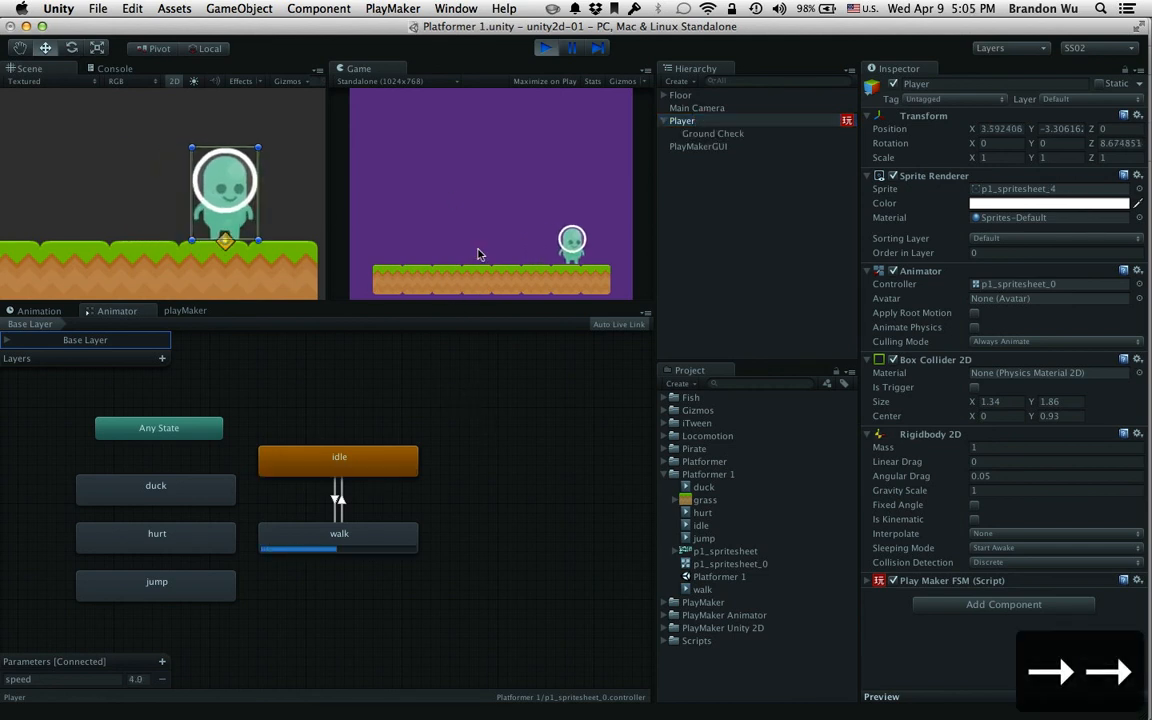
key("Left")
key("Right")
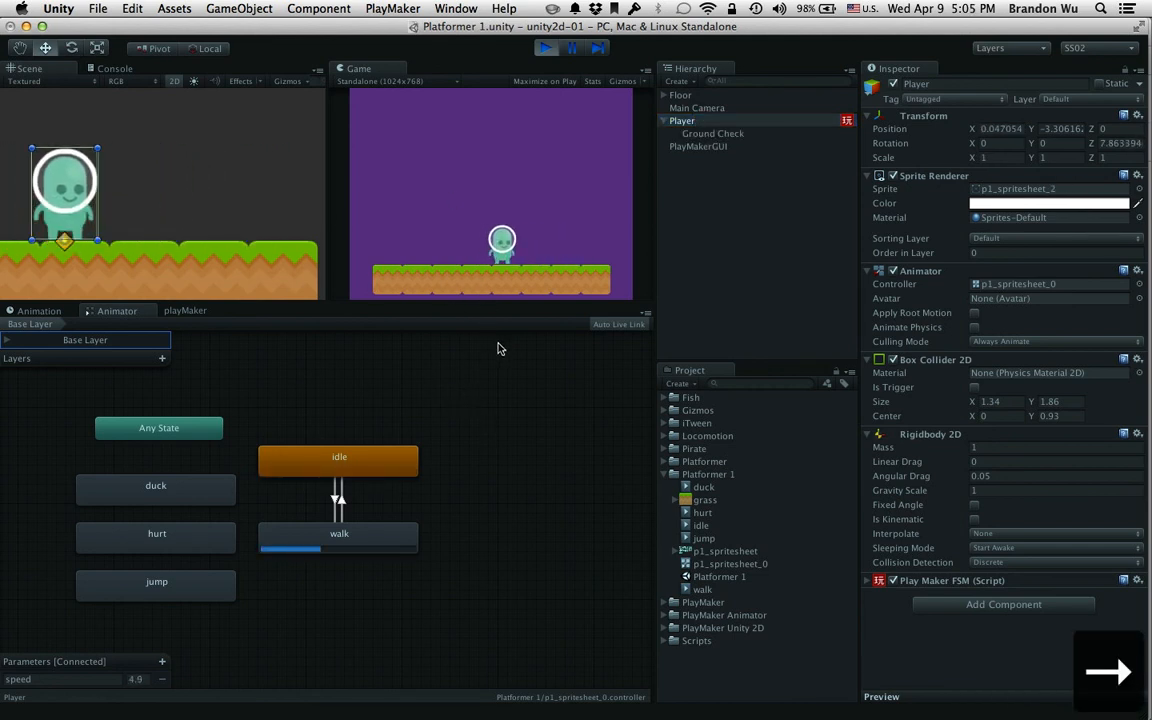
key("Left")
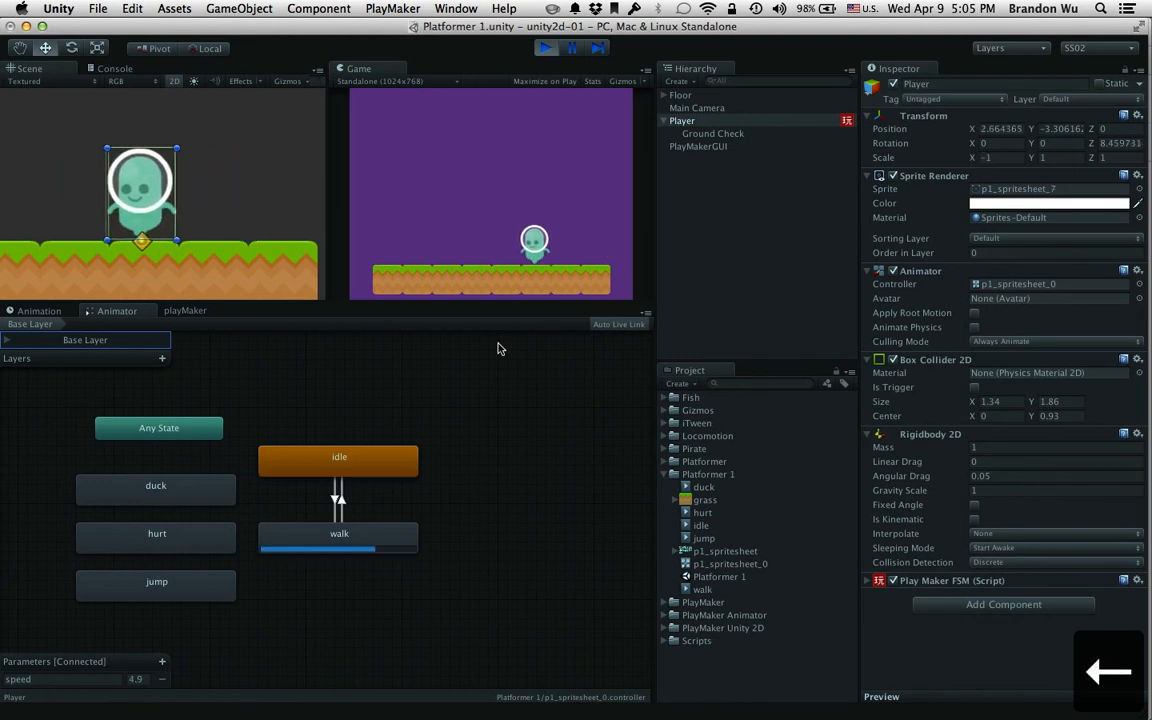
key("Right")
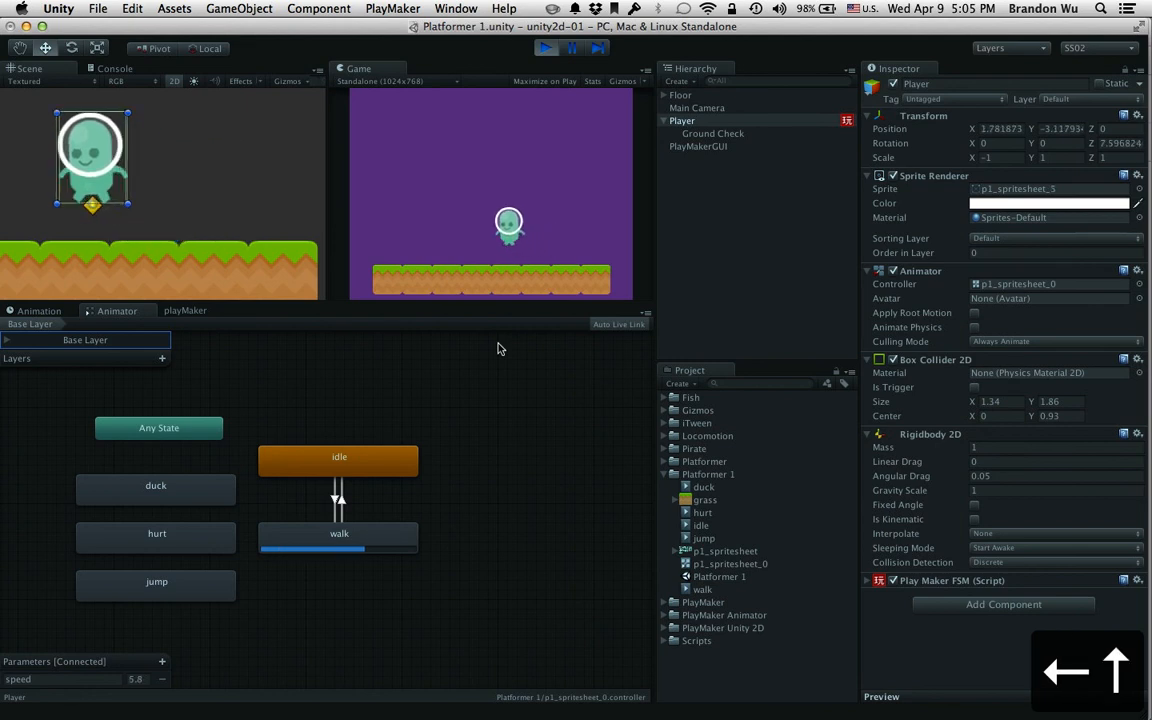
key("Up")
key("Right")
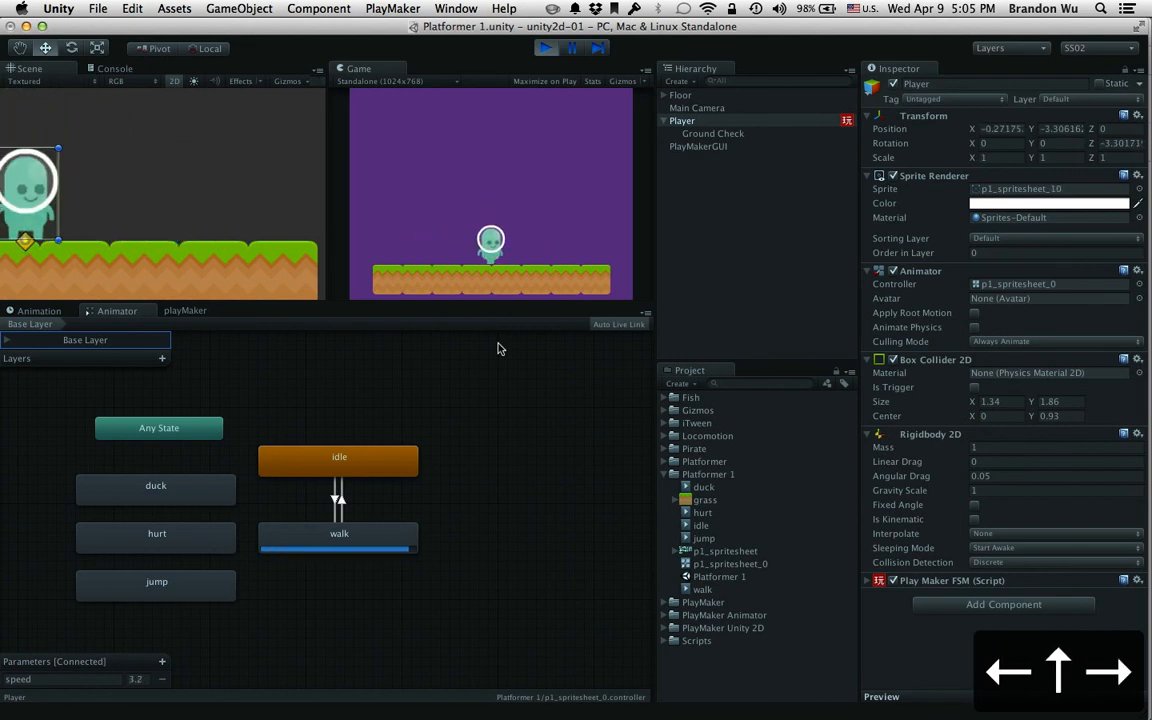
key("Left")
key("Right")
key("Left")
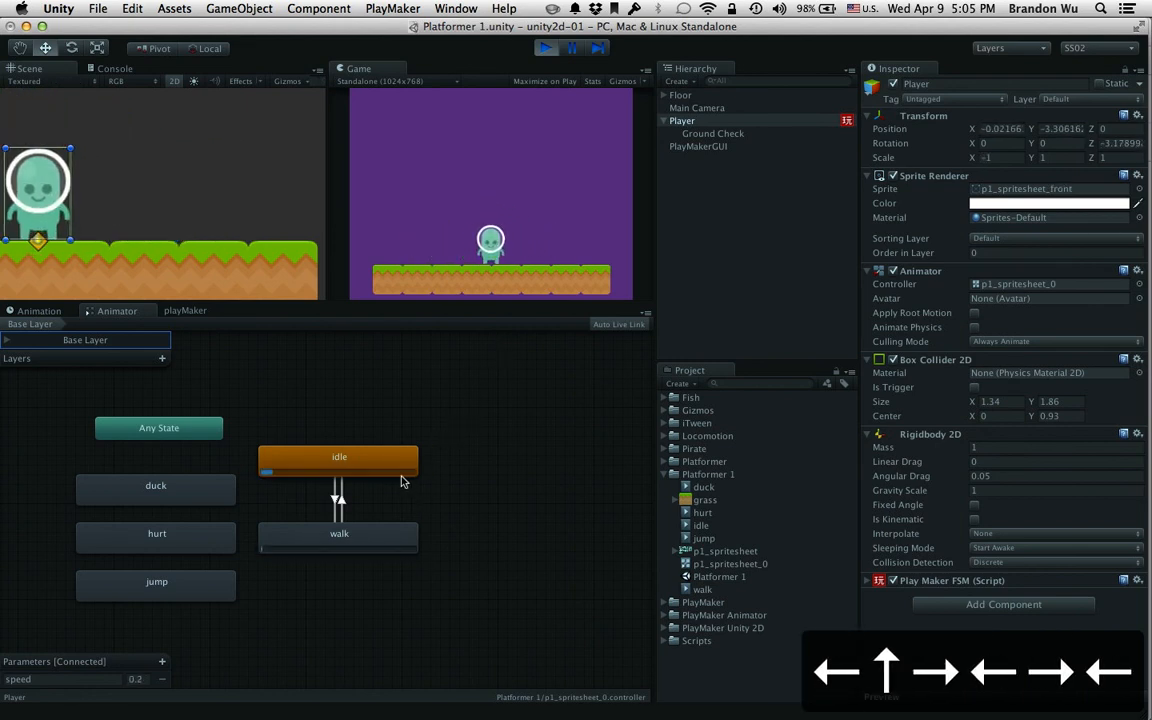
key("Right")
key("Left")
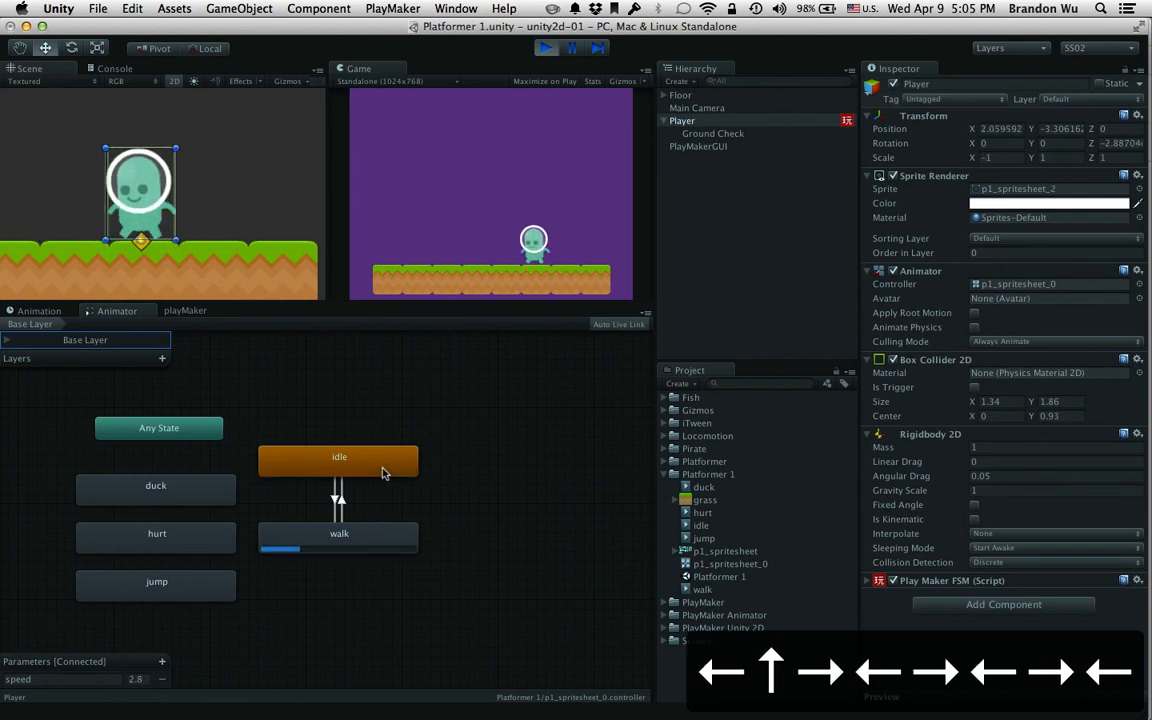
key("Right")
- Inspect the idle state's transition to walk and its speed condition, then walk the player both ways to test it
left_click(383, 470)
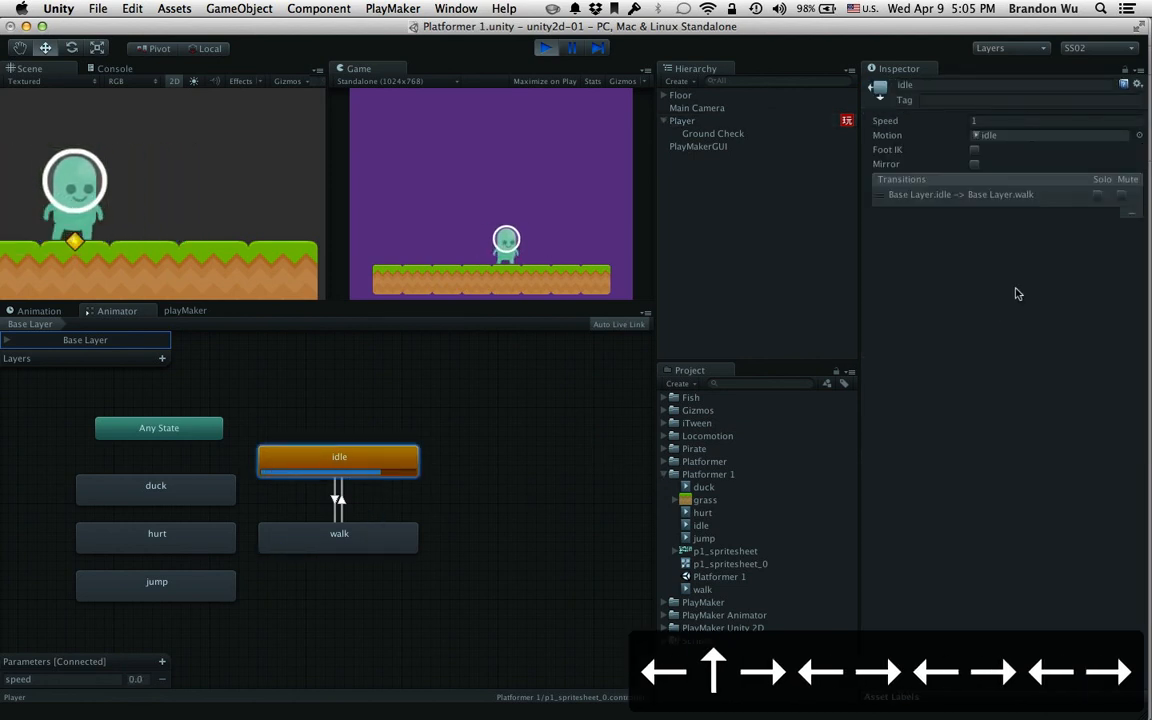
left_click(905, 195)
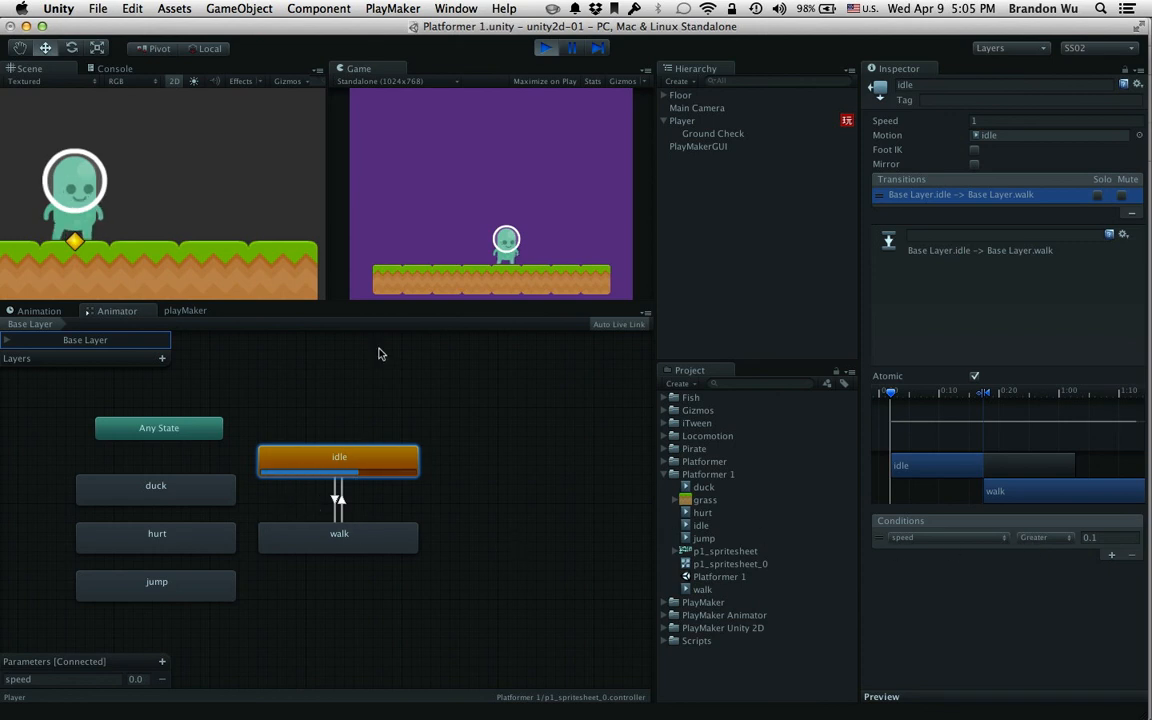
left_click(378, 254)
key("Left")
key("Right")
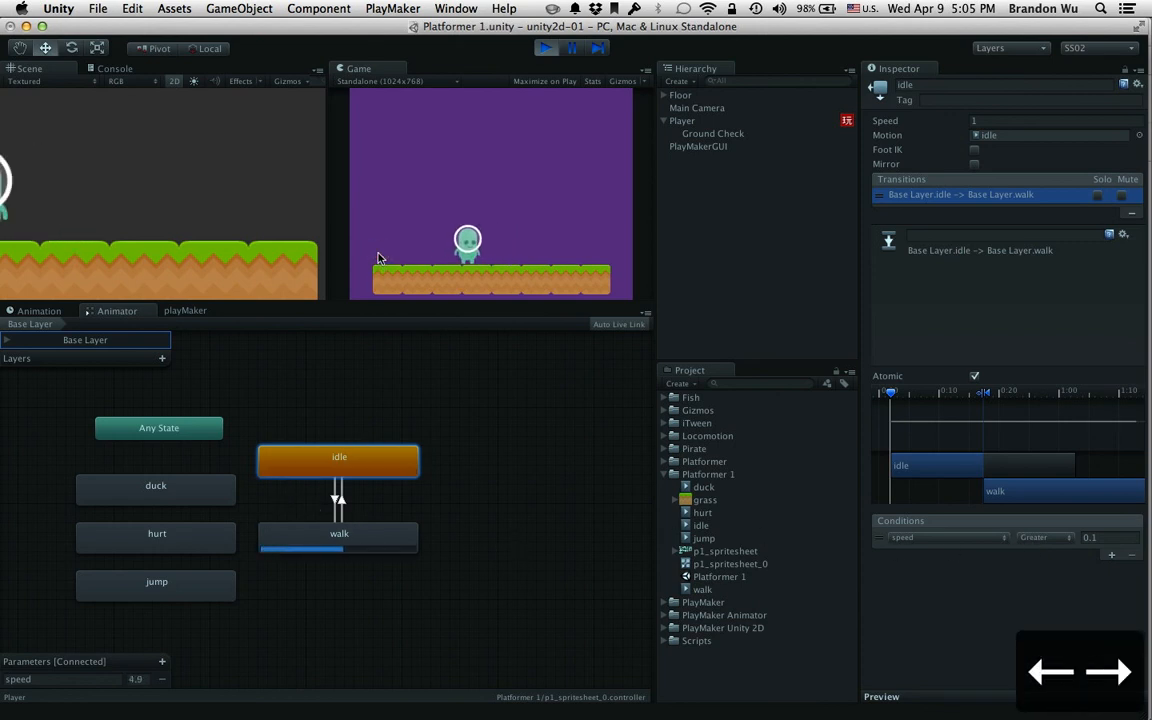